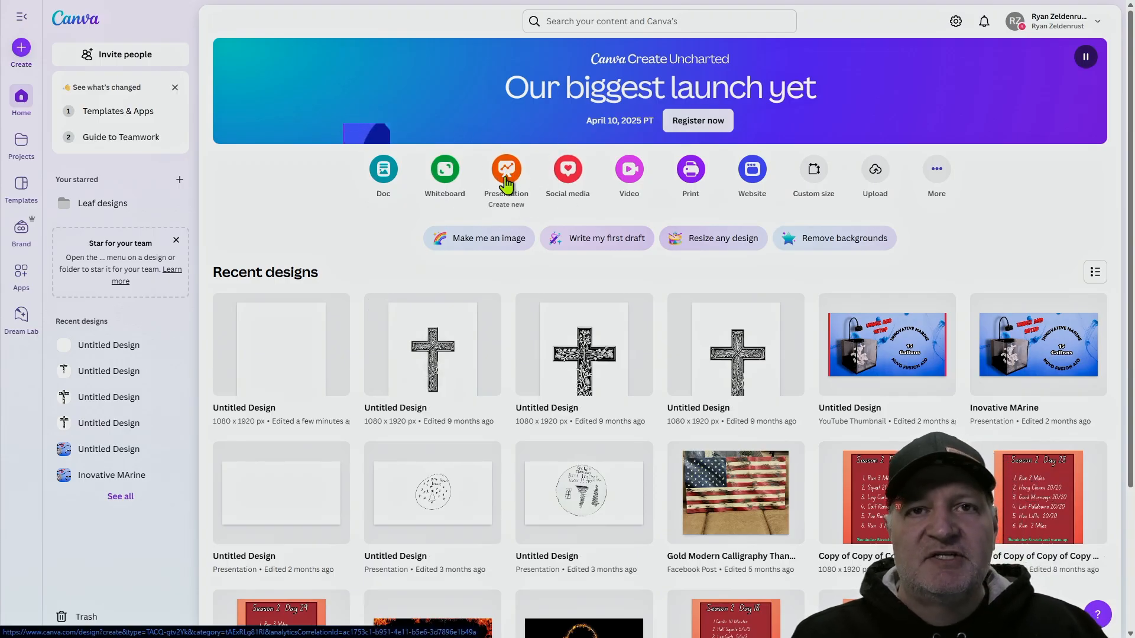
Start a blank 1080 × 1920 px design and open the Magic Media image generator.
{"action": "left_click", "coordinate": [506, 177]}
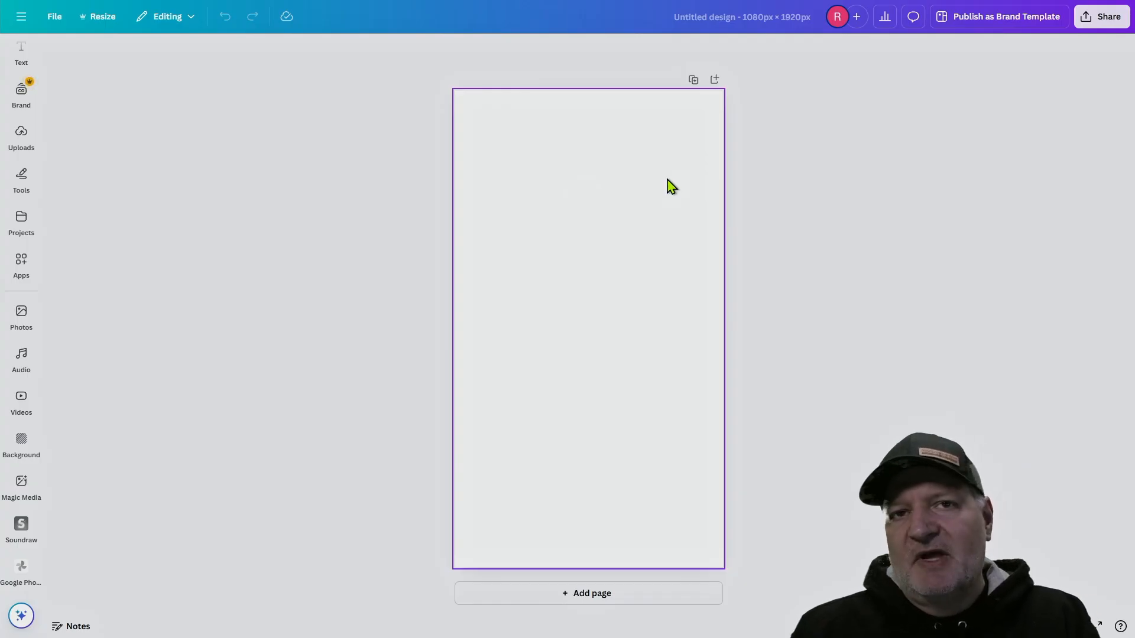
{"action": "left_click", "coordinate": [34, 322]}
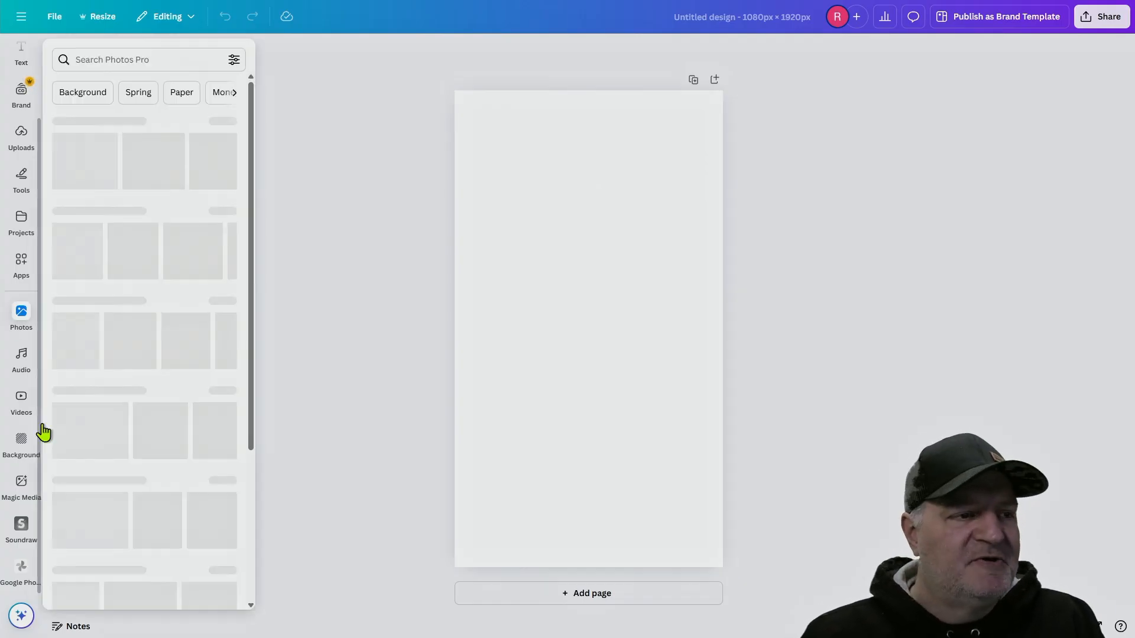
{"action": "left_click", "coordinate": [21, 484]}
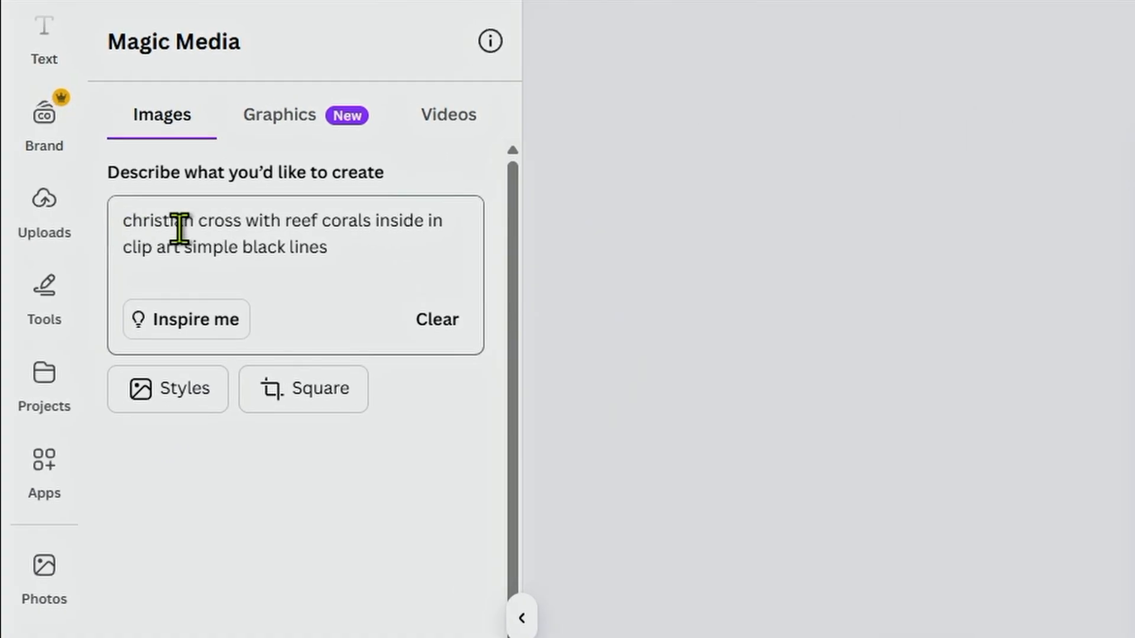
Prompt Magic Media for a "christian cross with reef corals inside in clip art simple black lines" image.
{"action": "left_click", "coordinate": [252, 231]}
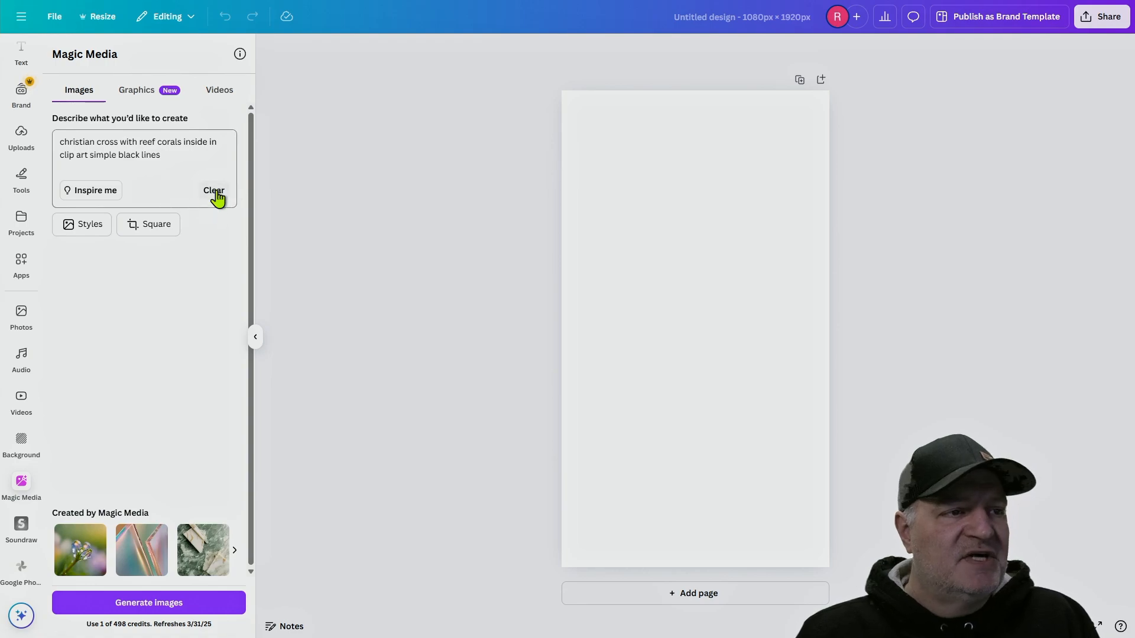
{"action": "left_click", "coordinate": [205, 159]}
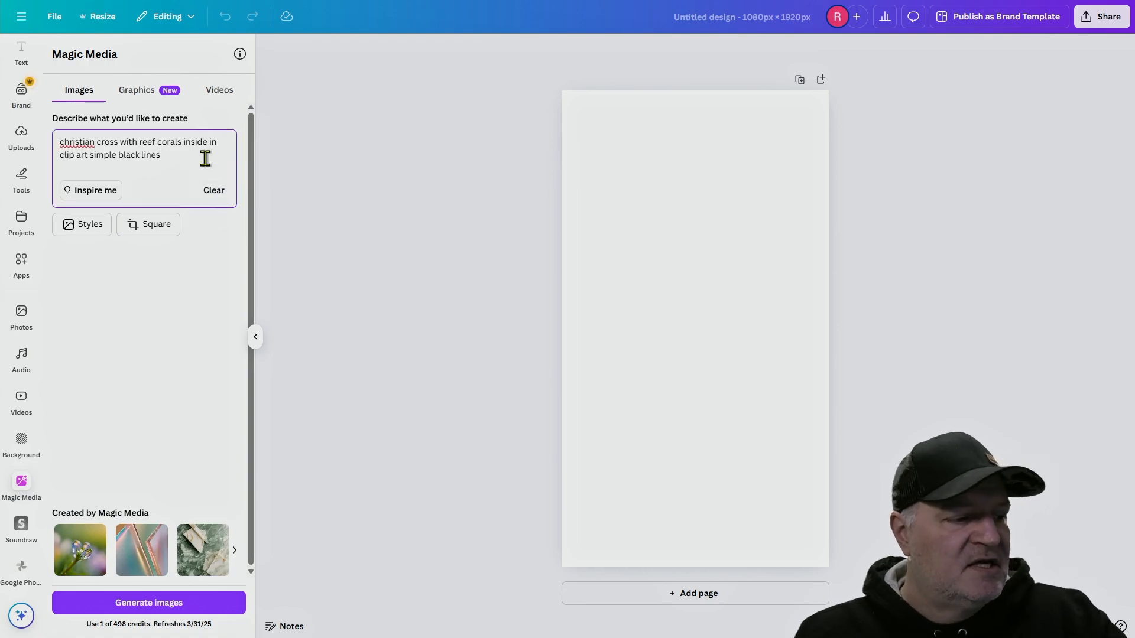
{"action": "key", "text": "Return"}
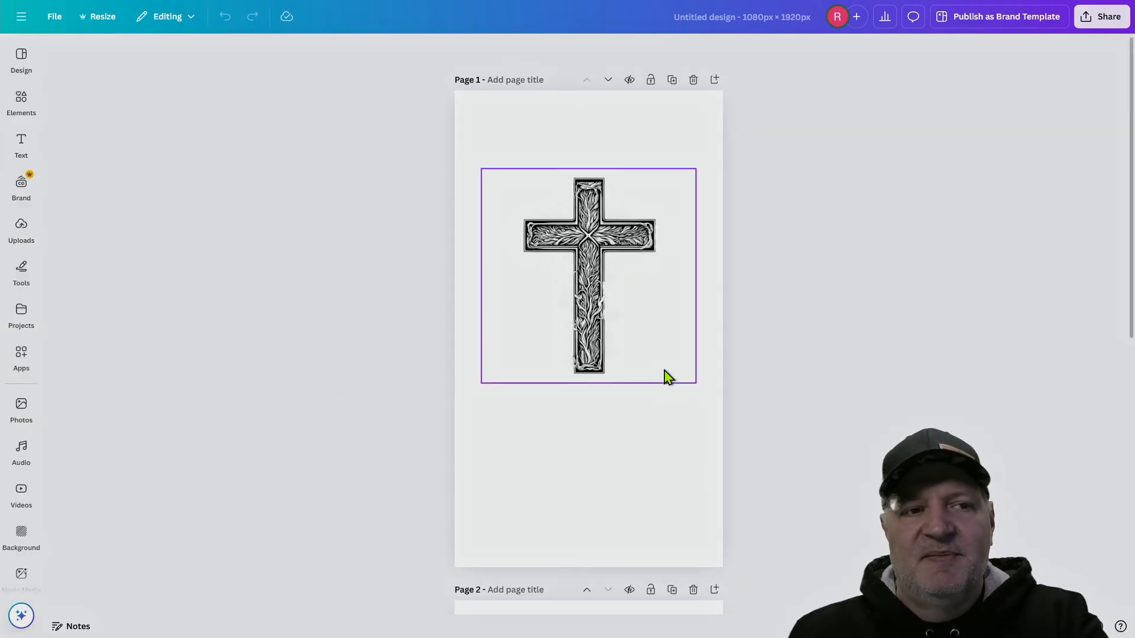
Try out the transparency of the cross image on page 1, ending at 100.
{"action": "scroll", "coordinate": [653, 348], "scroll_direction": "down", "scroll_amount": 5}
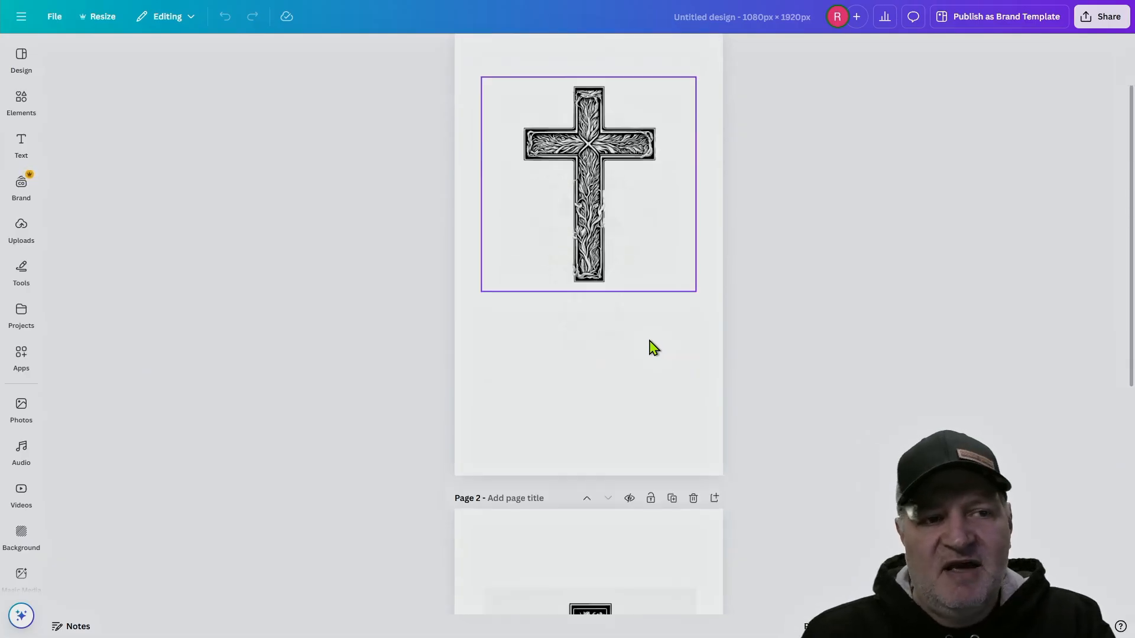
{"action": "scroll", "coordinate": [650, 348], "scroll_direction": "up", "scroll_amount": 5}
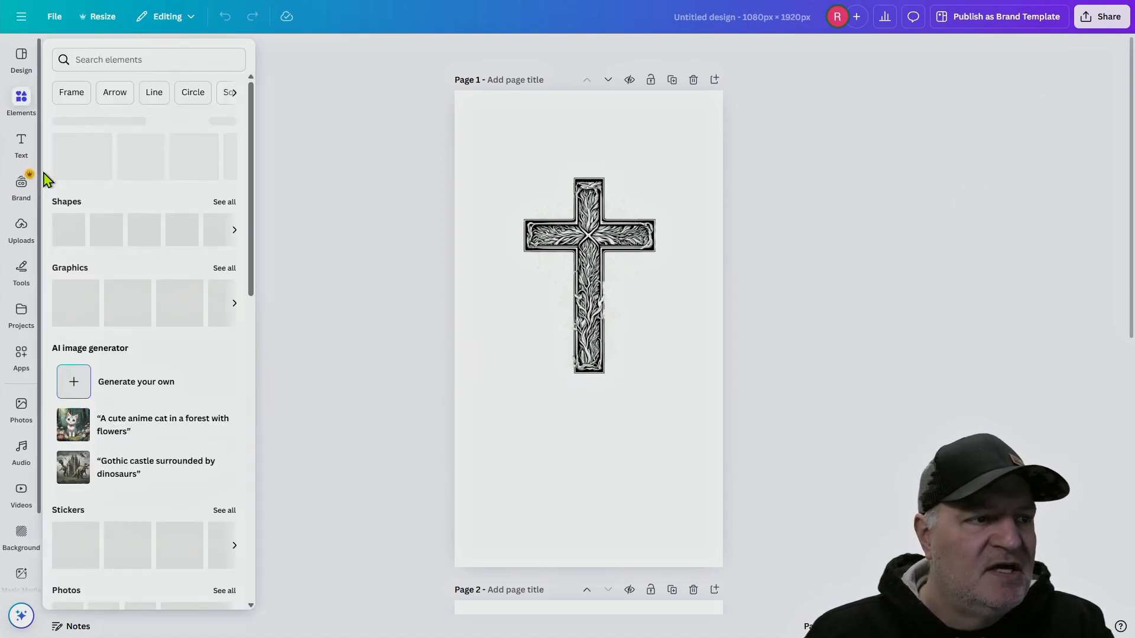
{"action": "left_click", "coordinate": [557, 313]}
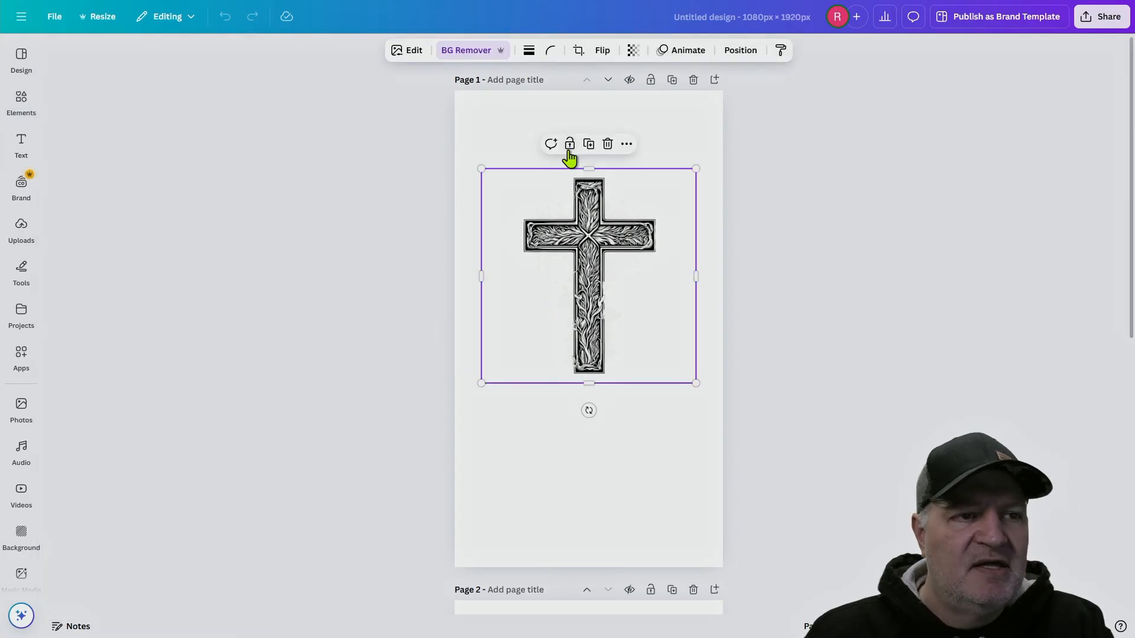
{"action": "left_click", "coordinate": [632, 52]}
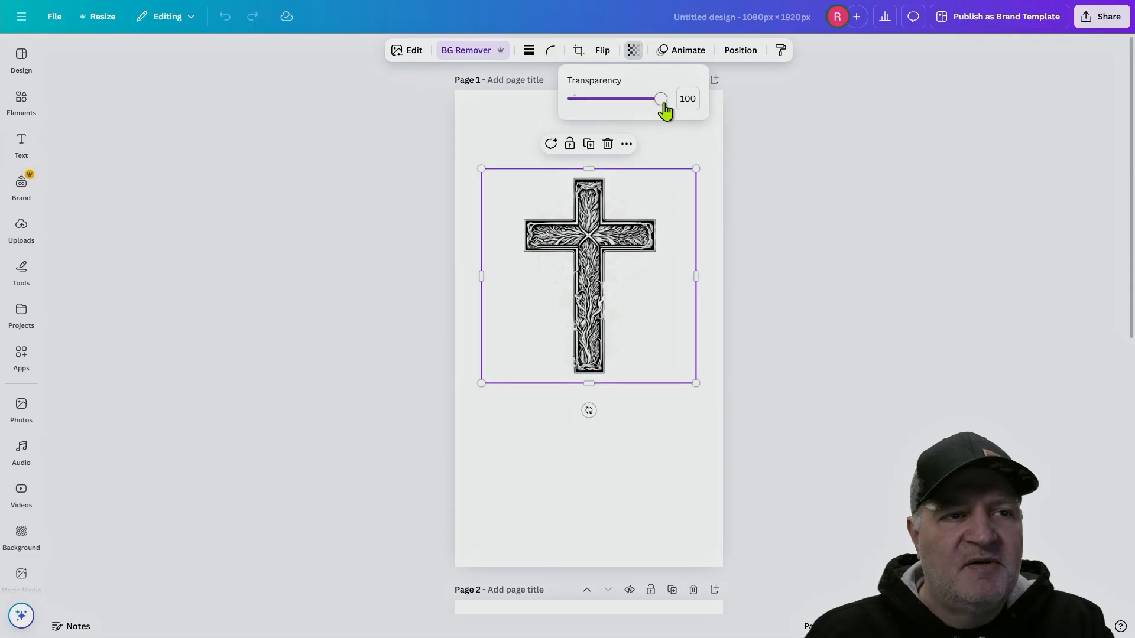
{"action": "left_click_drag", "start_coordinate": [577, 106], "coordinate": [668, 112]}
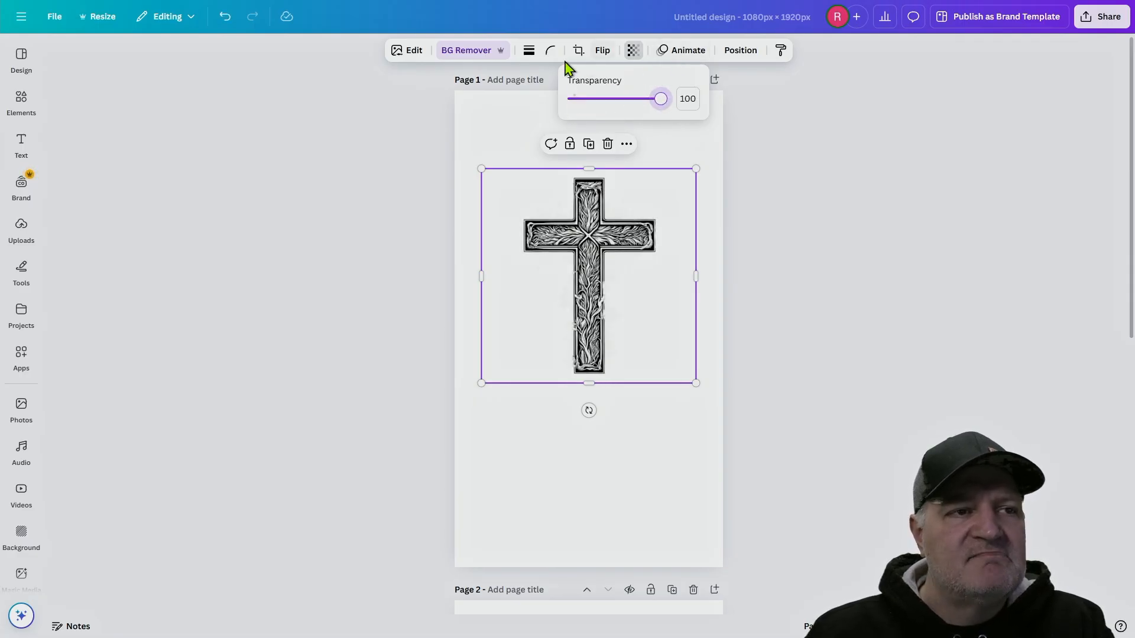
Review the white balance and light adjustment settings of the cross image on page 1.
{"action": "left_click", "coordinate": [413, 52]}
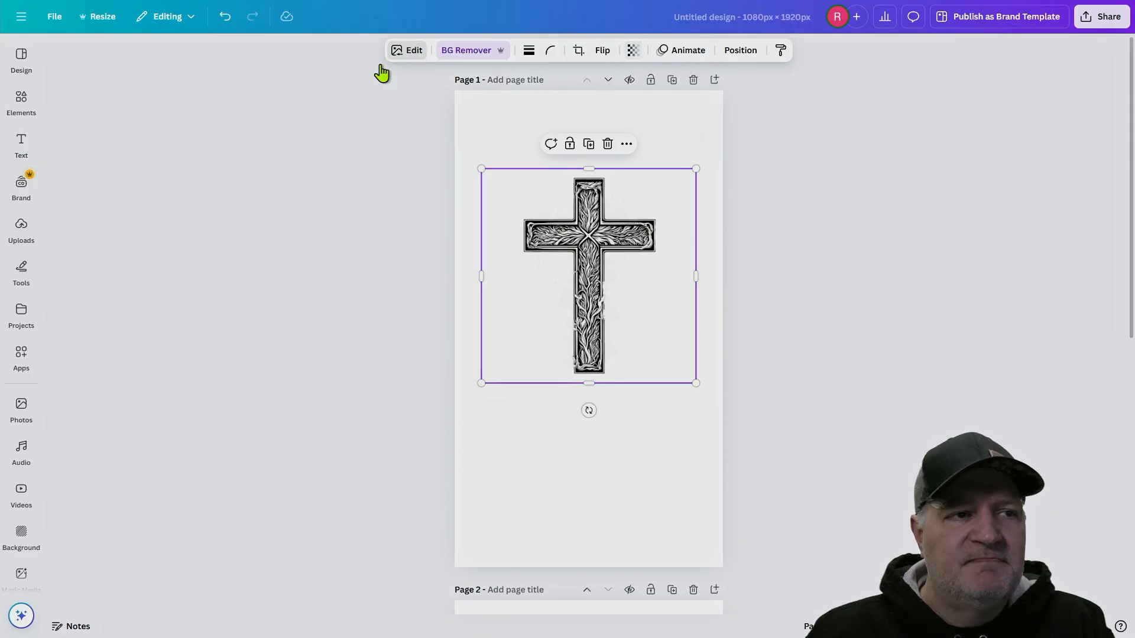
{"action": "left_click", "coordinate": [403, 54]}
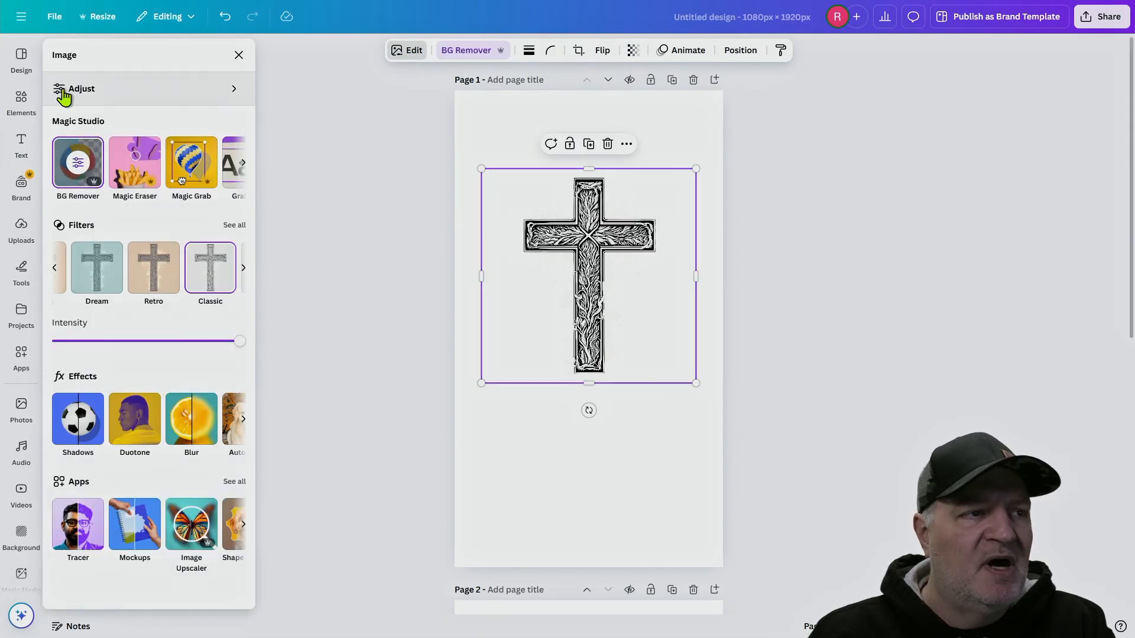
{"action": "left_click", "coordinate": [65, 90]}
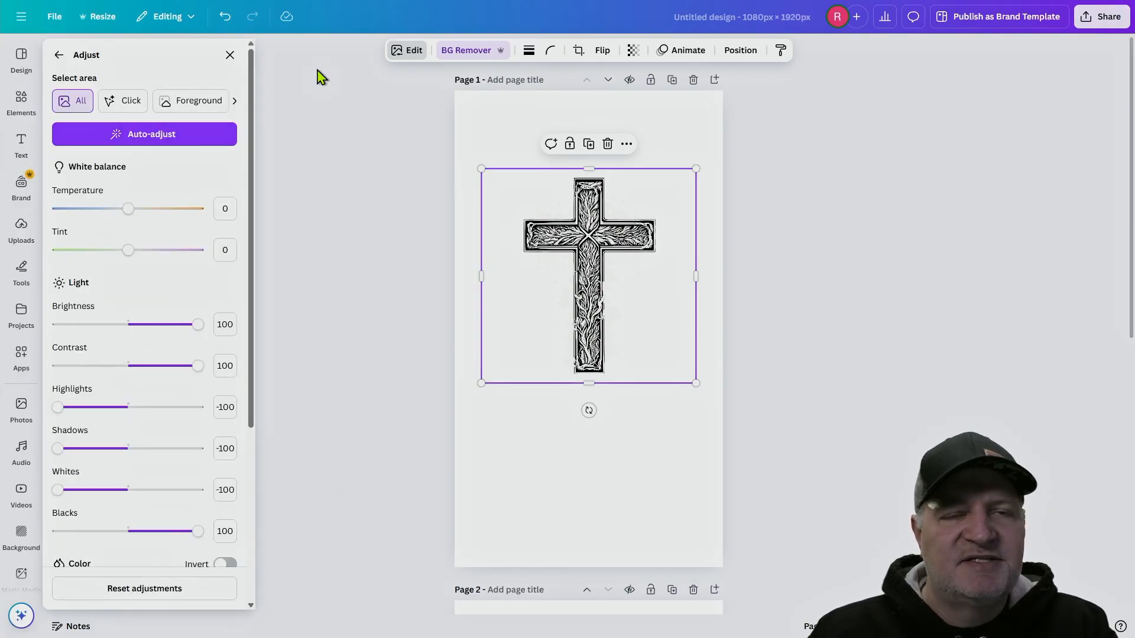
{"action": "left_click", "coordinate": [229, 54]}
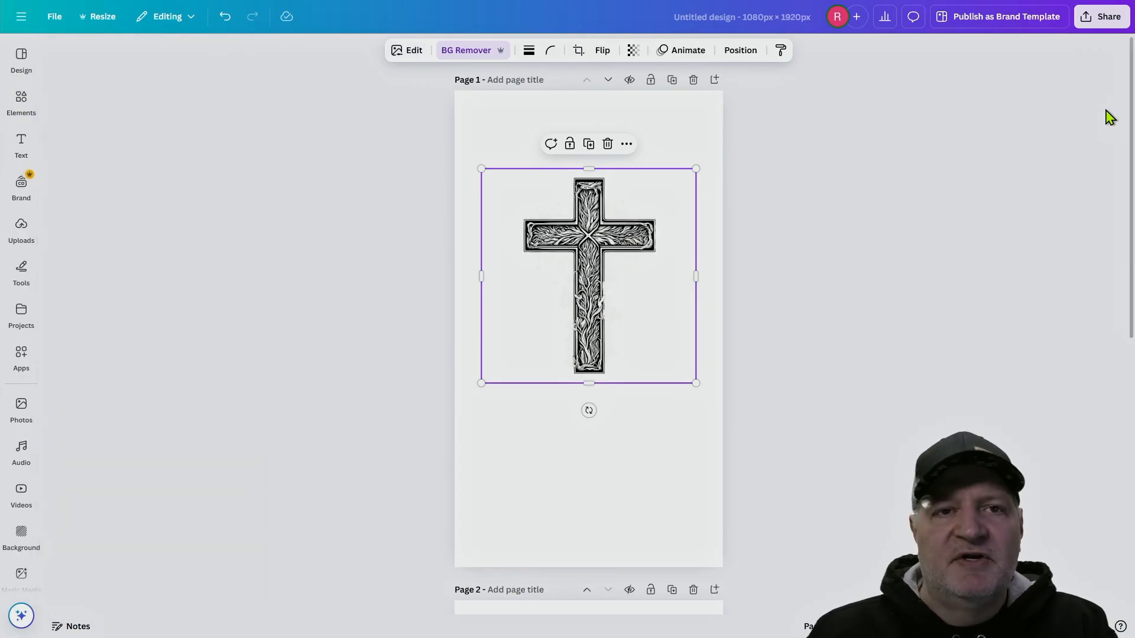
Download only page 1 as a PNG with a transparent background.
{"action": "left_click", "coordinate": [1101, 24]}
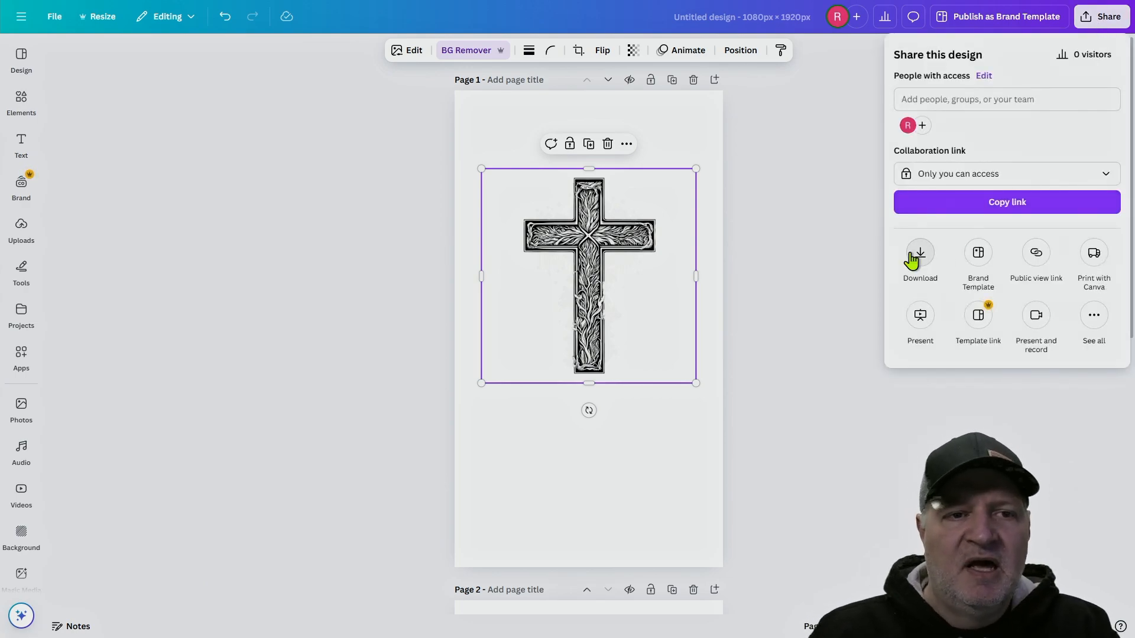
{"action": "left_click", "coordinate": [915, 253]}
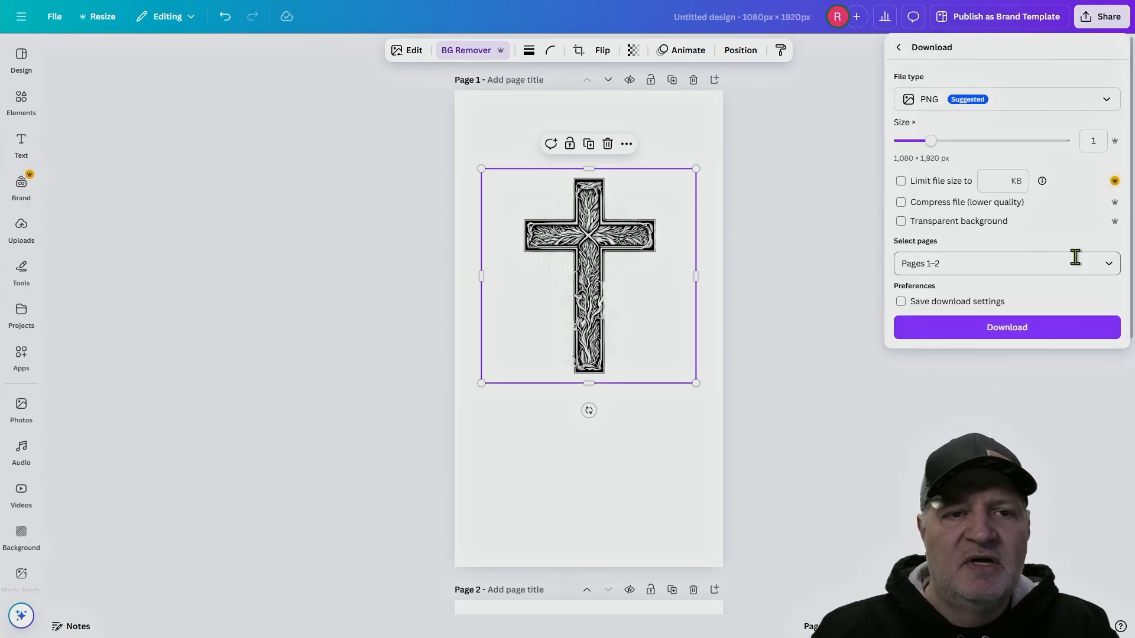
{"action": "left_click", "coordinate": [1114, 270]}
{"action": "left_click", "coordinate": [1002, 373]}
{"action": "left_click", "coordinate": [910, 403]}
{"action": "left_click", "coordinate": [910, 370]}
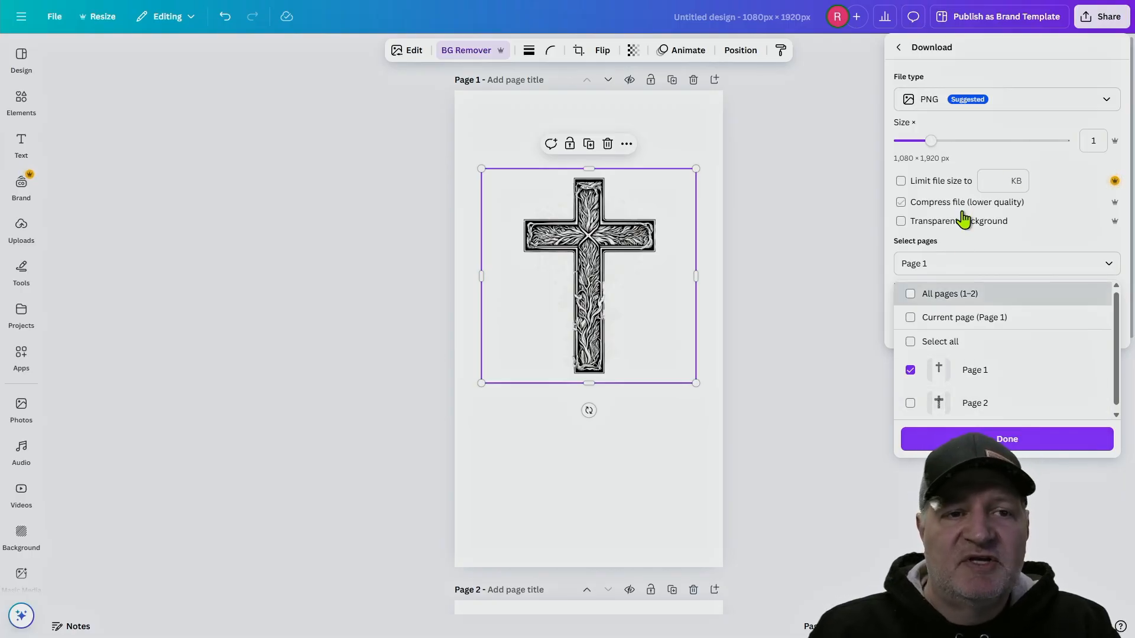
{"action": "left_click", "coordinate": [900, 222]}
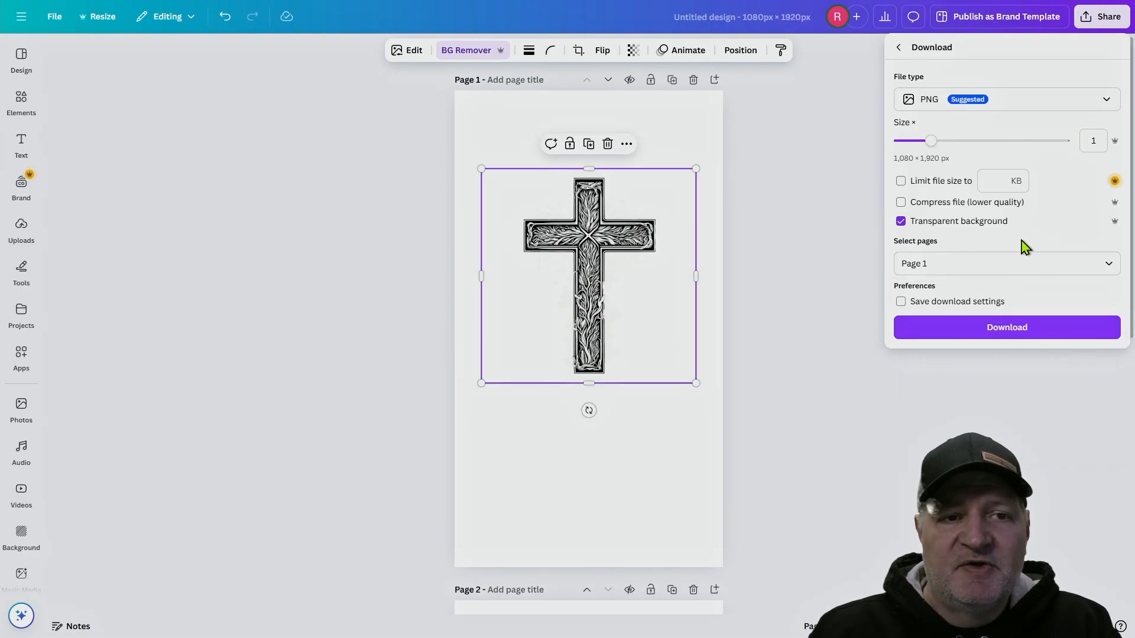
{"action": "left_click", "coordinate": [1032, 332]}
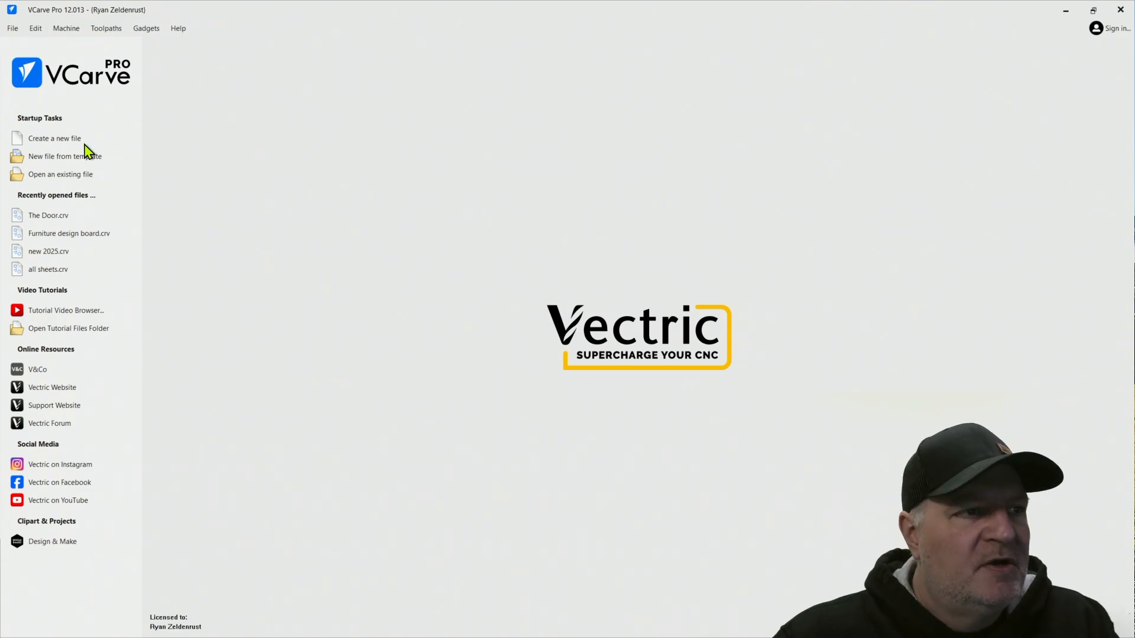
In VCarve Pro, create a single-sided 30 × 15 inch job, 0.75 inches thick, with centre datum and Very High (7 x Slower) modeling resolution.
{"action": "left_click", "coordinate": [77, 137]}
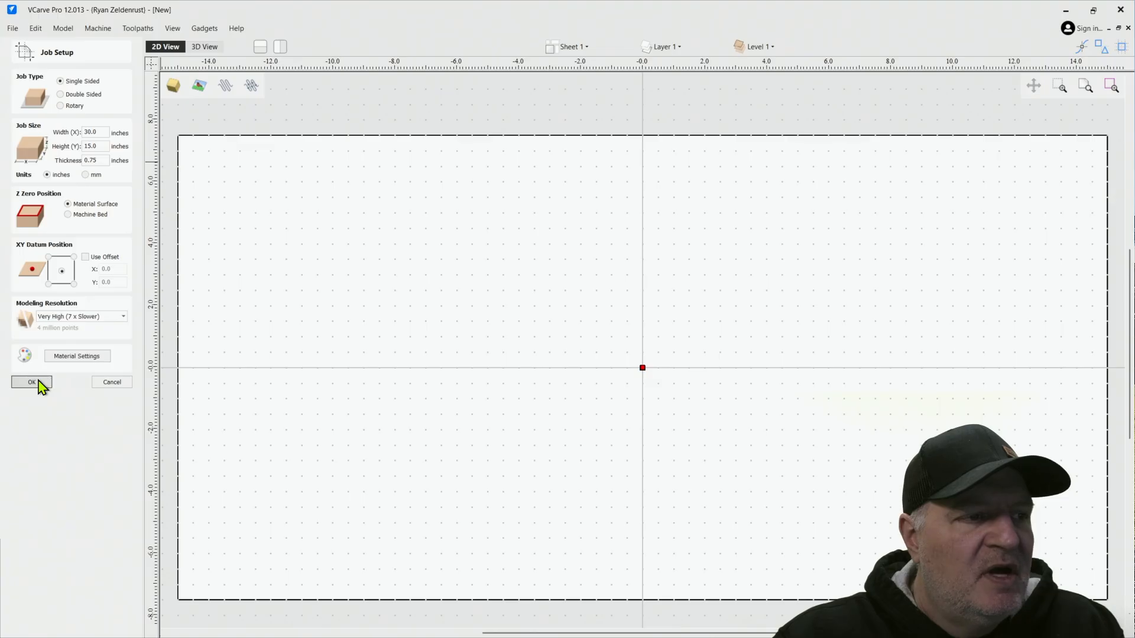
{"action": "left_click", "coordinate": [123, 318]}
{"action": "left_click", "coordinate": [121, 318]}
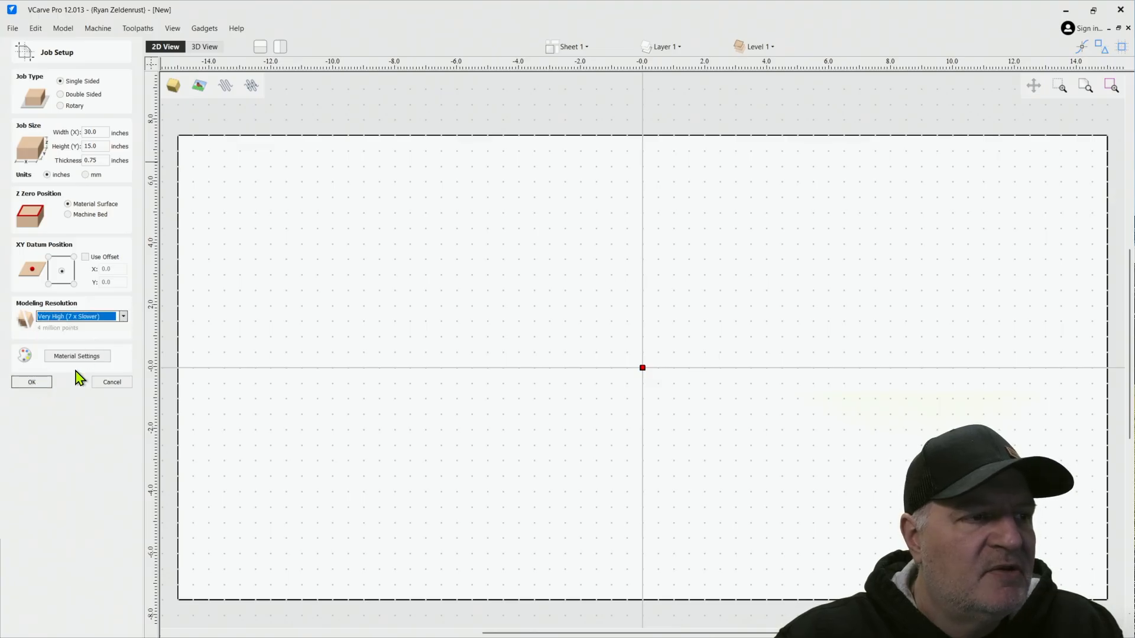
{"action": "left_click", "coordinate": [33, 383]}
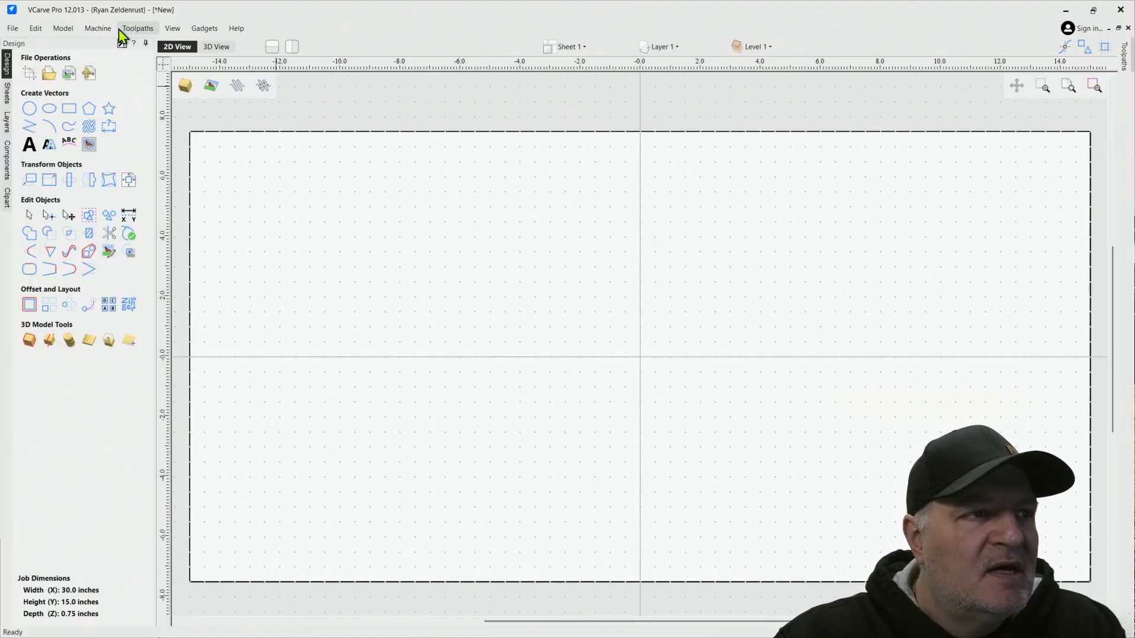
{"action": "left_click", "coordinate": [137, 28]}
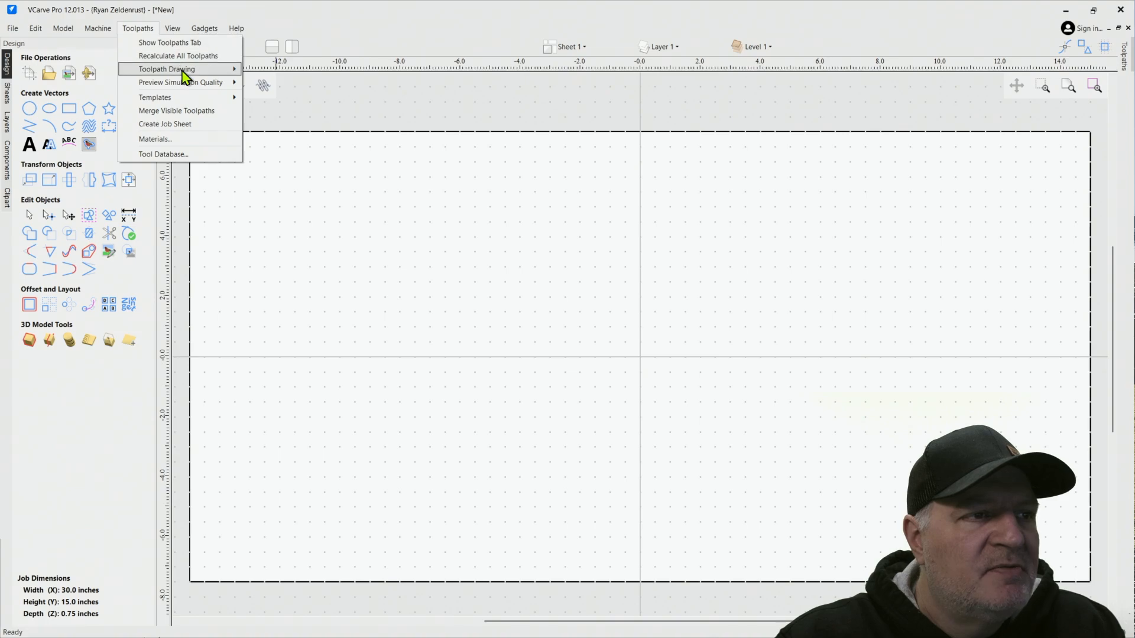
{"action": "mouse_move", "coordinate": [183, 82]}
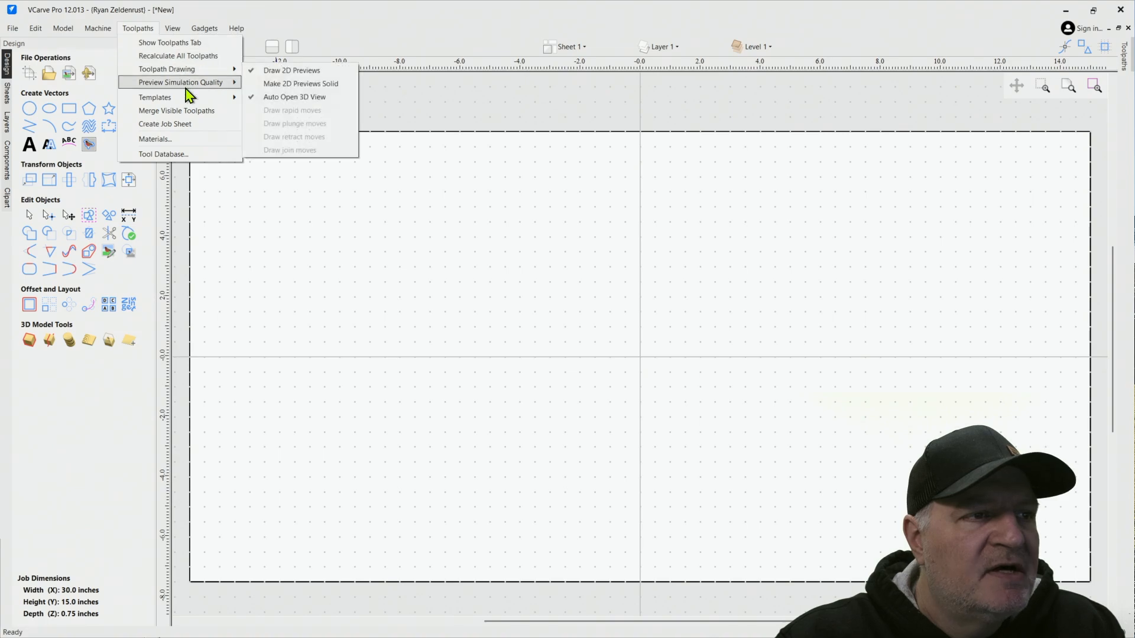
{"action": "left_click", "coordinate": [414, 36]}
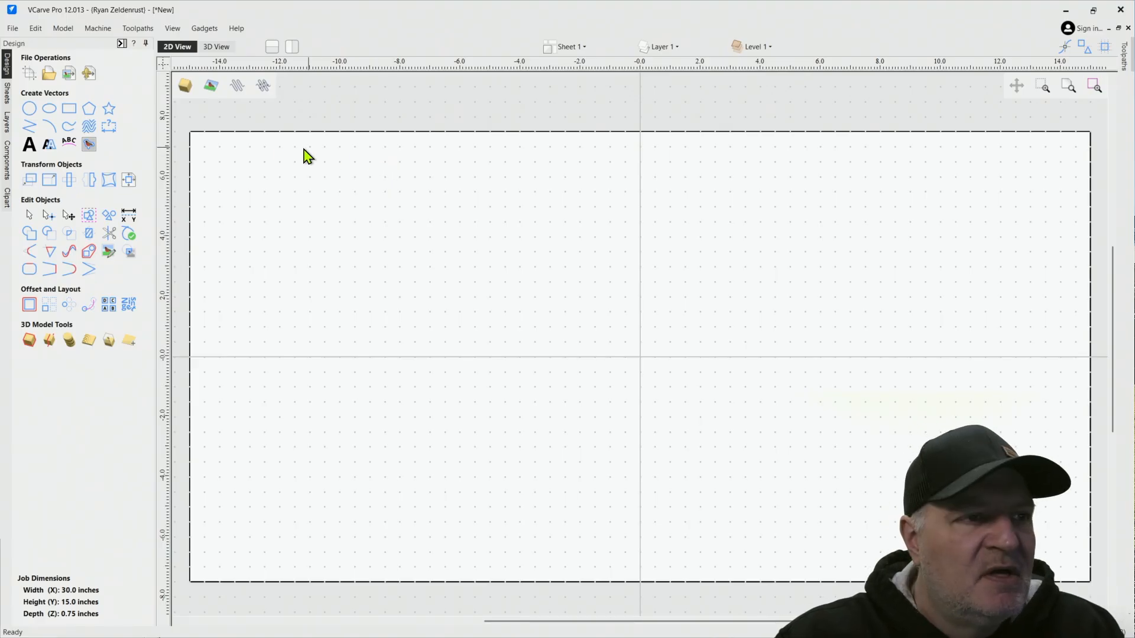
Draw a square-cornered rectangle 26 inches wide and 11 inches high, and centre it in the job.
{"action": "left_click", "coordinate": [69, 111]}
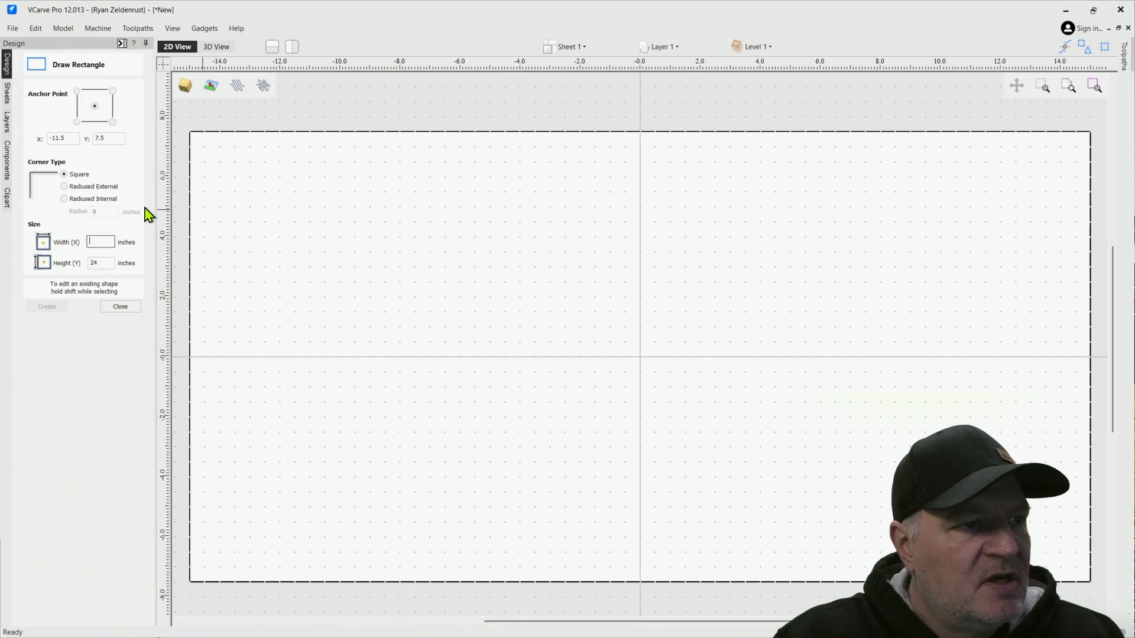
{"action": "type", "text": "26"}
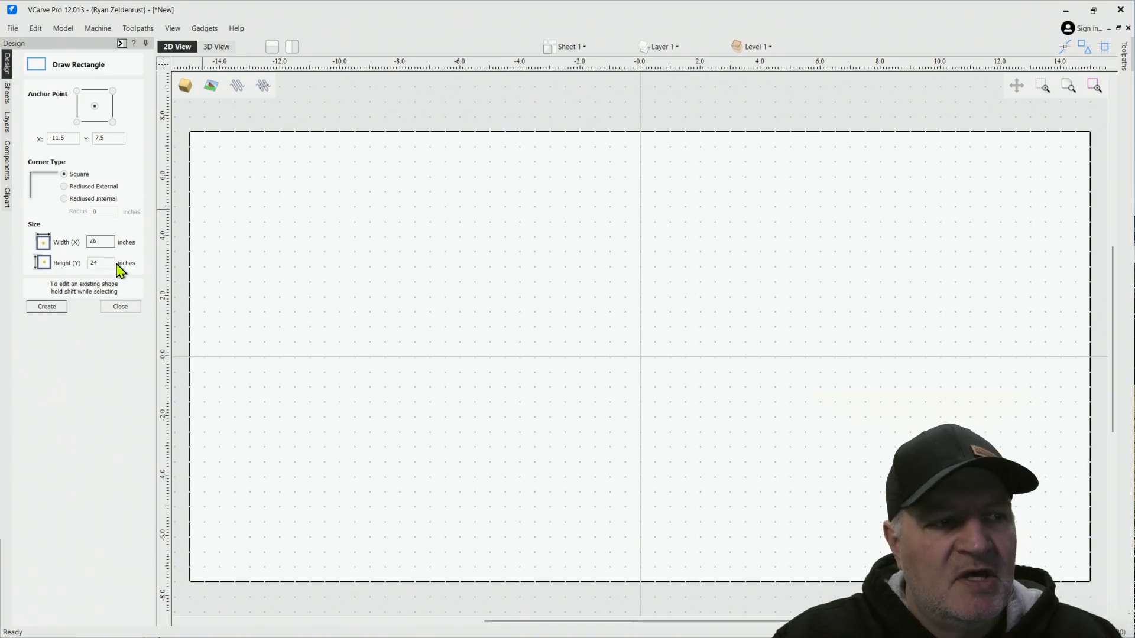
{"action": "left_click_drag", "start_coordinate": [111, 264], "coordinate": [90, 266]}
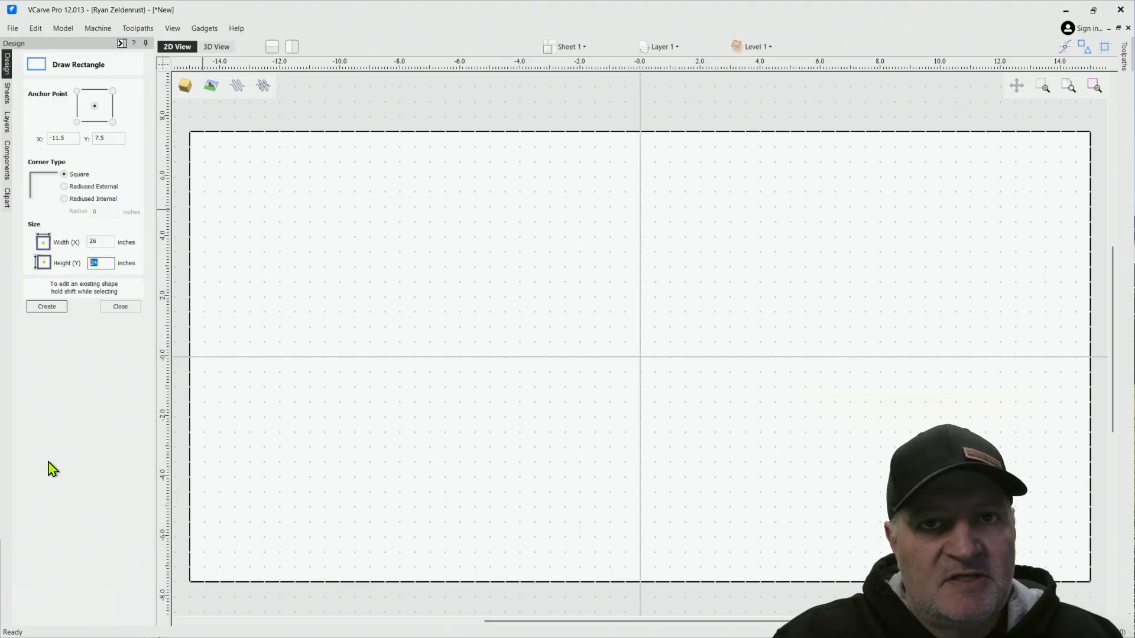
{"action": "type", "text": "11"}
{"action": "left_click", "coordinate": [56, 308]}
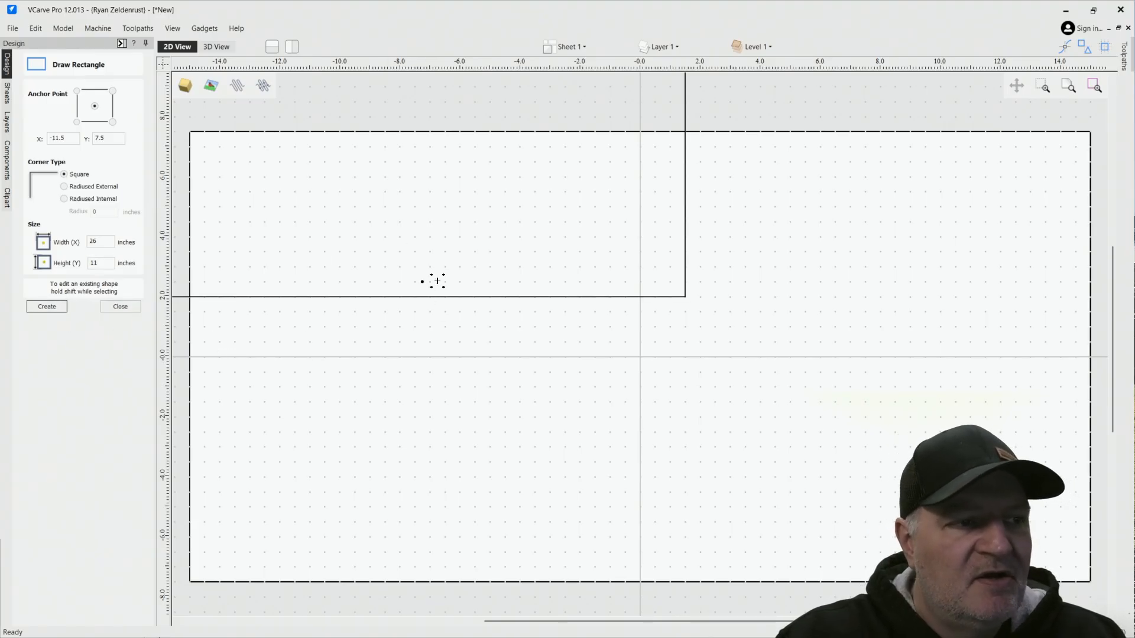
{"action": "left_click", "coordinate": [122, 306]}
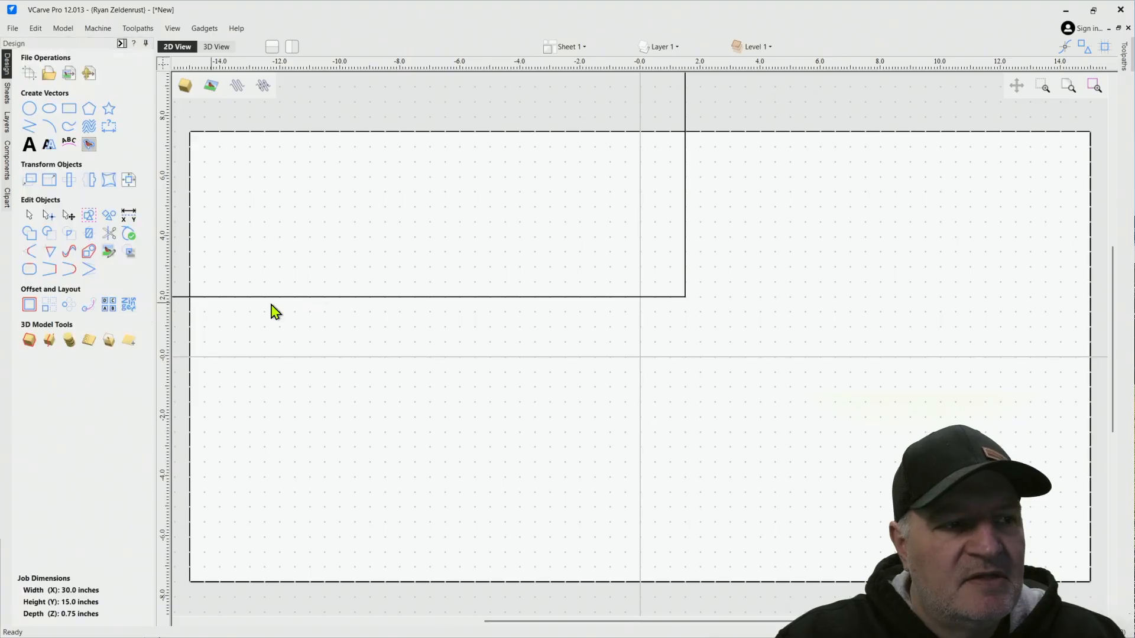
{"action": "left_click", "coordinate": [451, 298]}
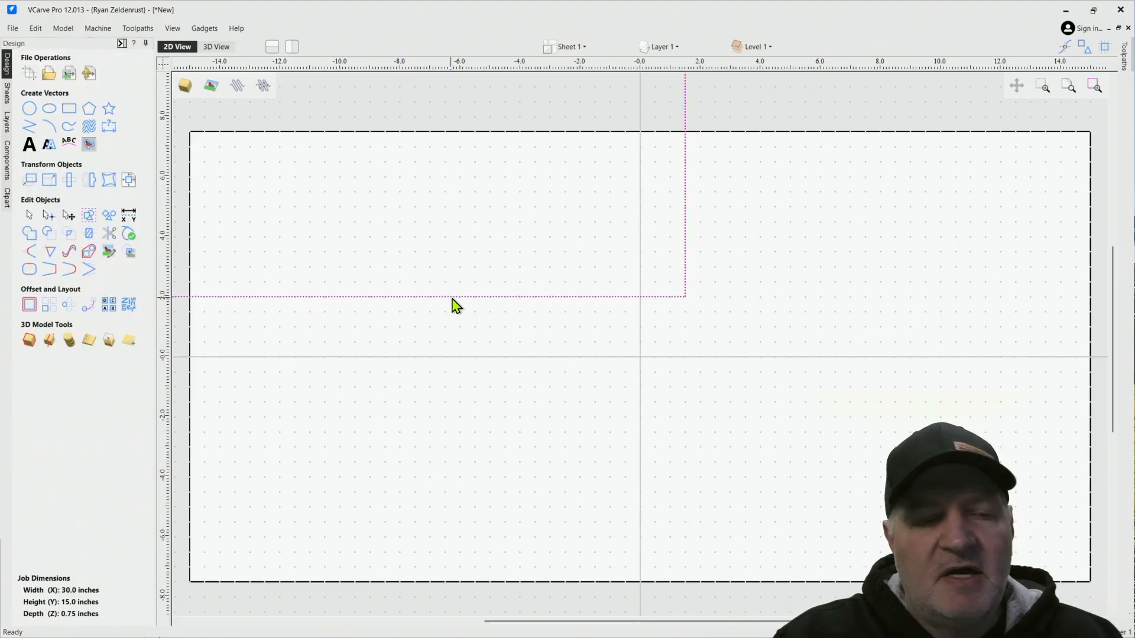
{"action": "key", "text": "F9"}
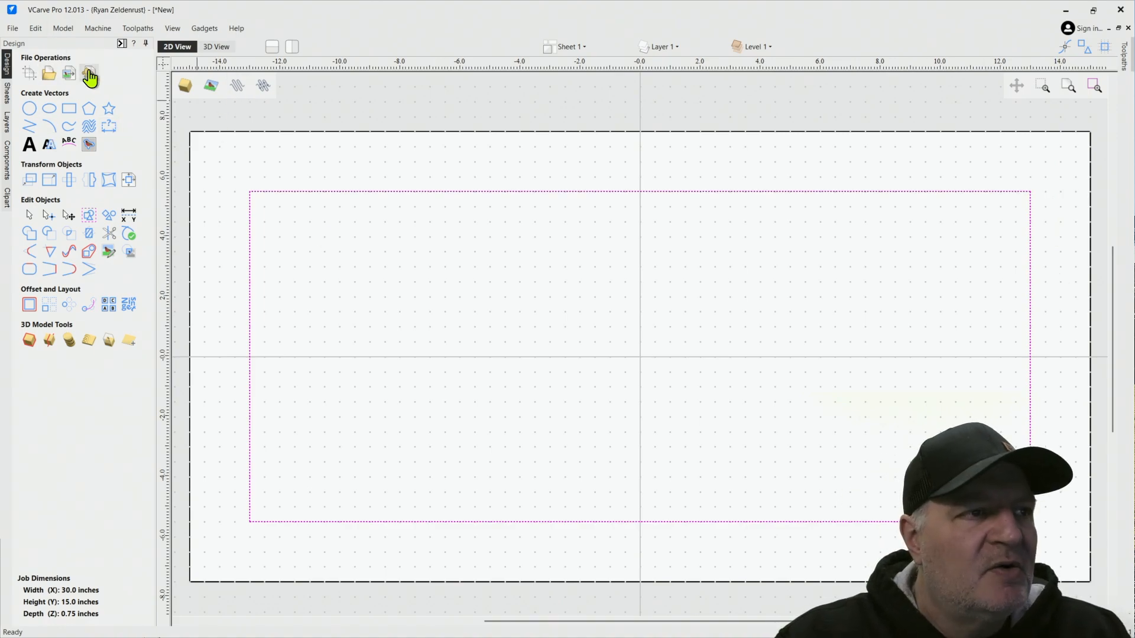
Start a Pocket Toolpath for the selected rectangle and set its cut depth to 0.18 inches.
{"action": "left_click", "coordinate": [120, 44]}
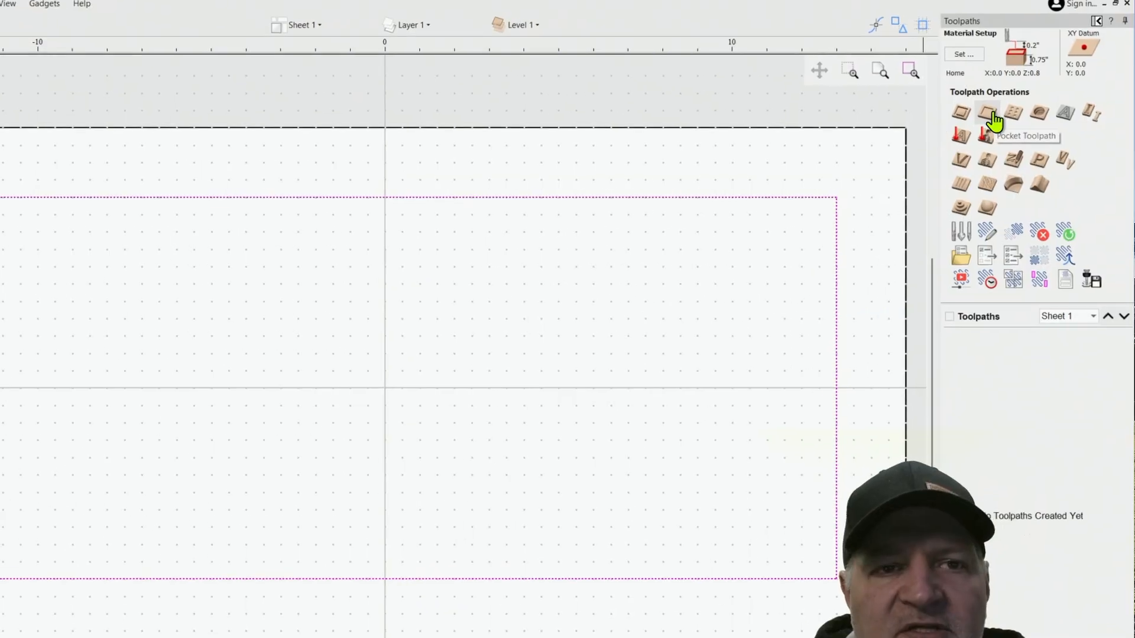
{"action": "left_click", "coordinate": [959, 100]}
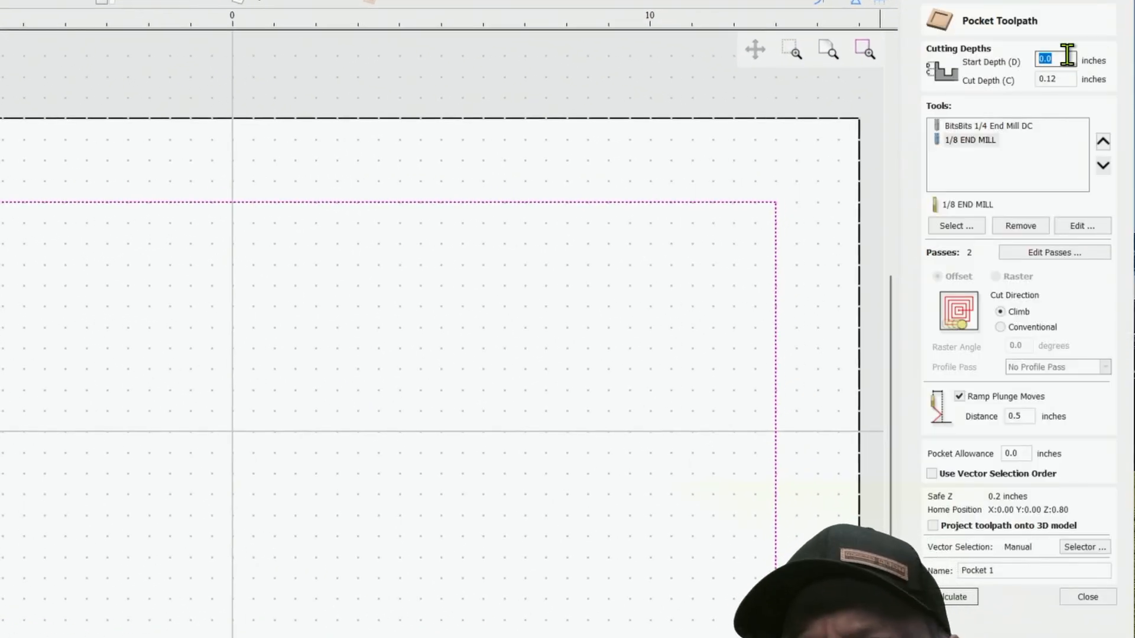
{"action": "key", "text": "Tab"}
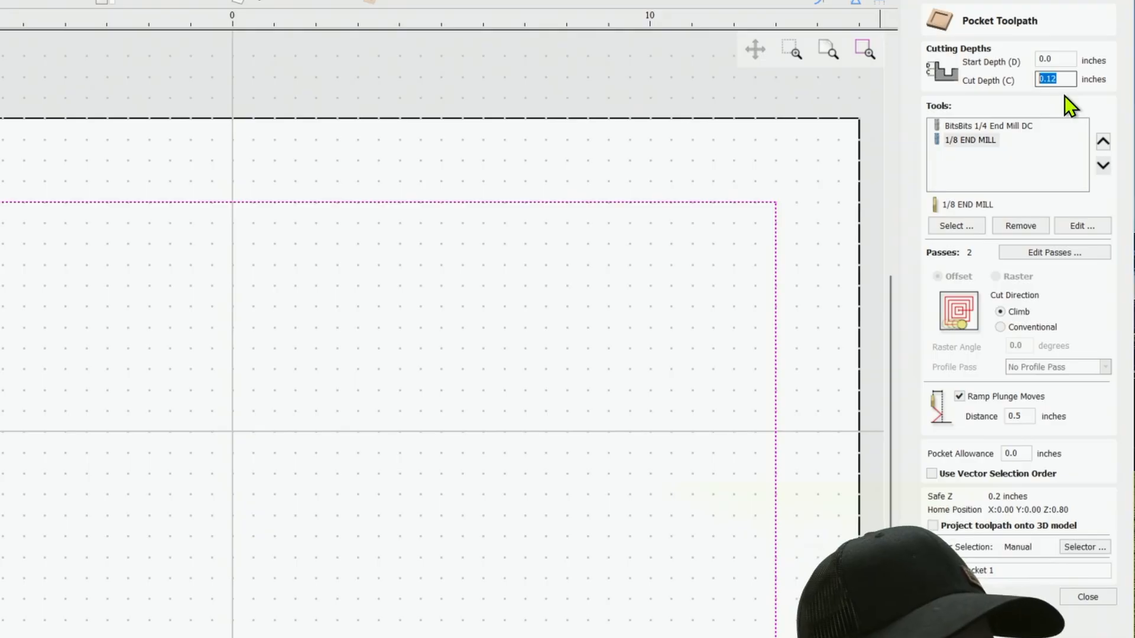
{"action": "type", "text": ".1"}
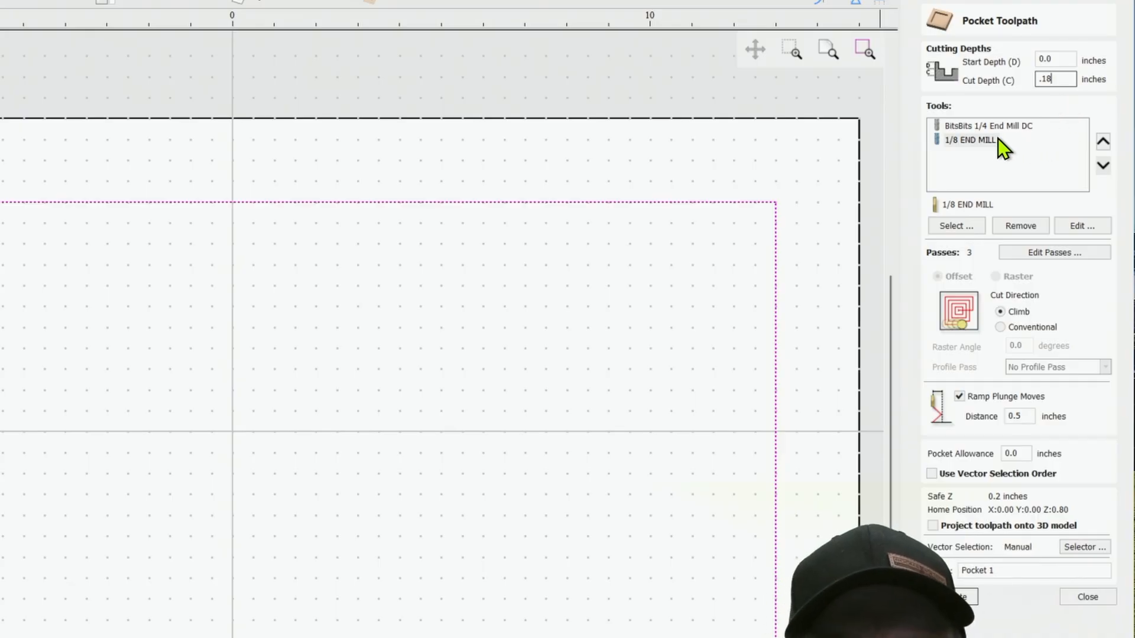
Replace both listed pocket tools with the 1/4 End Mill Upcut (1" DoC) from the tool database.
{"action": "left_click", "coordinate": [950, 144]}
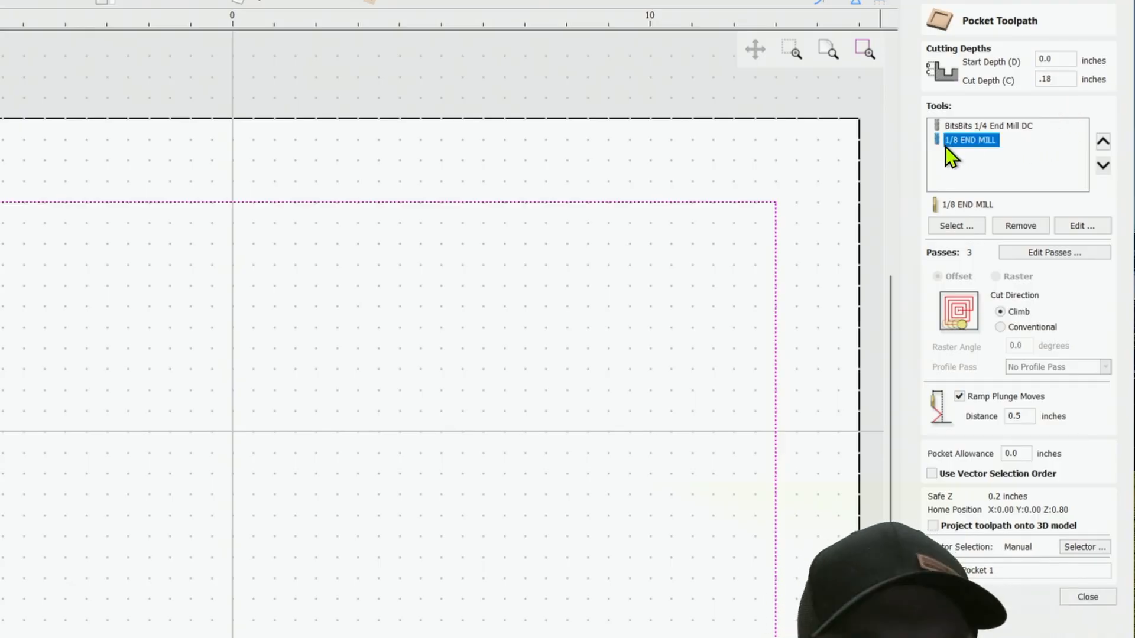
{"action": "left_click", "coordinate": [1025, 224]}
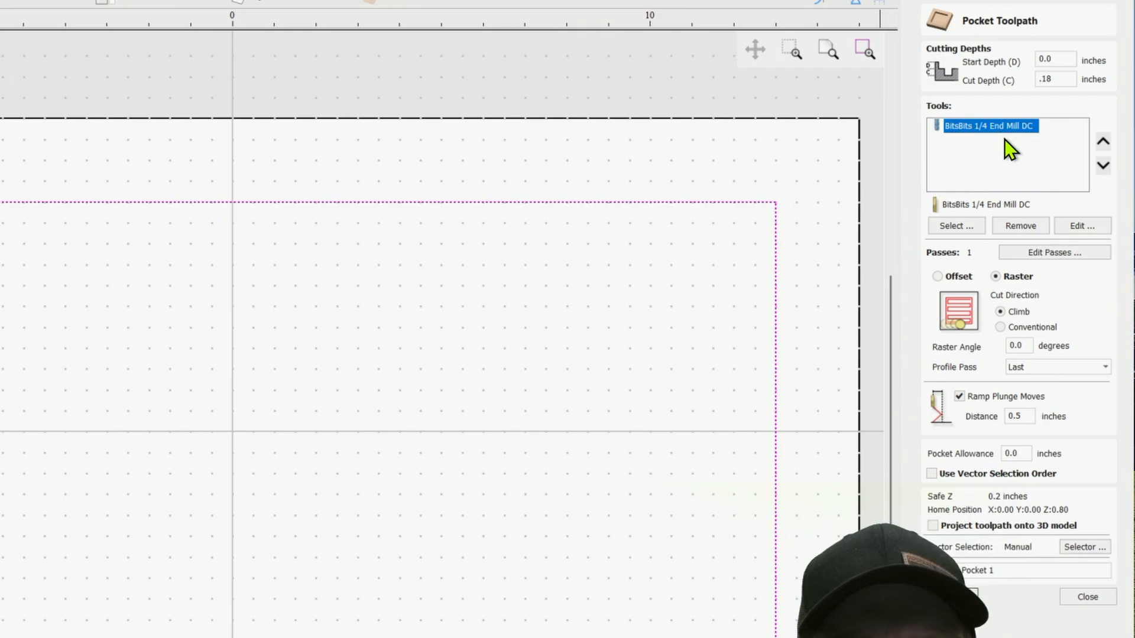
{"action": "left_click", "coordinate": [1031, 221]}
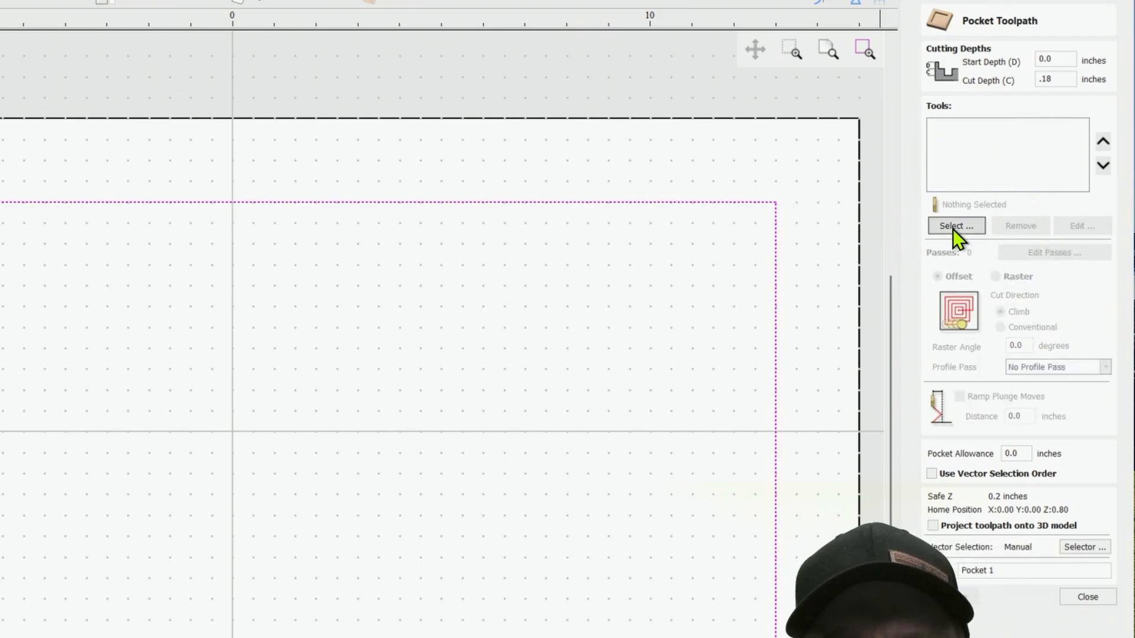
{"action": "left_click", "coordinate": [953, 228]}
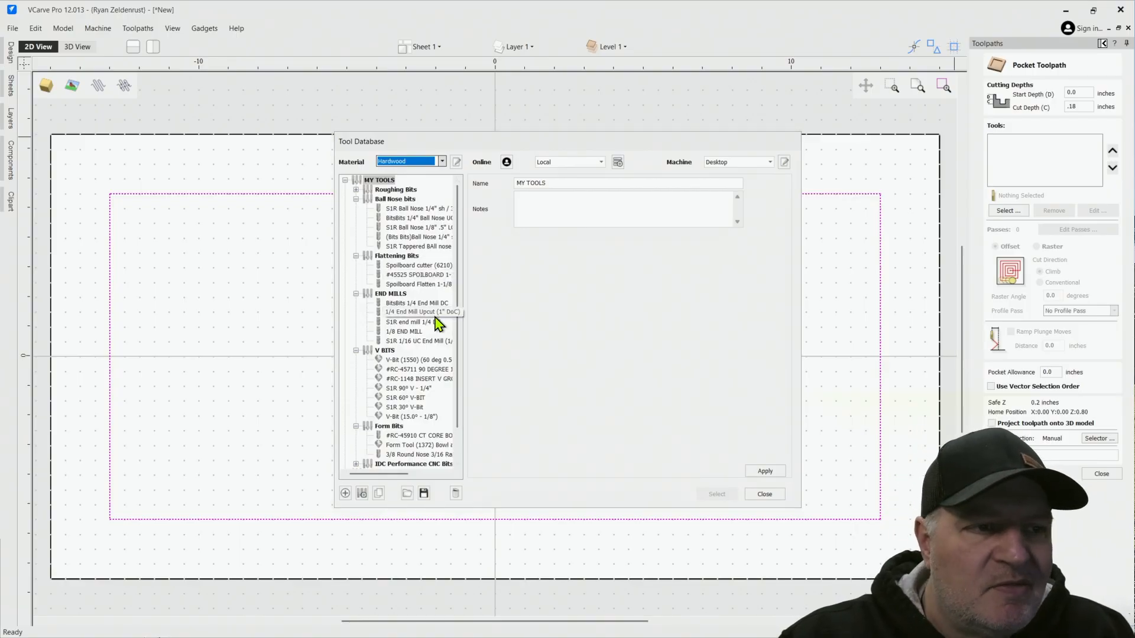
{"action": "left_click", "coordinate": [413, 303]}
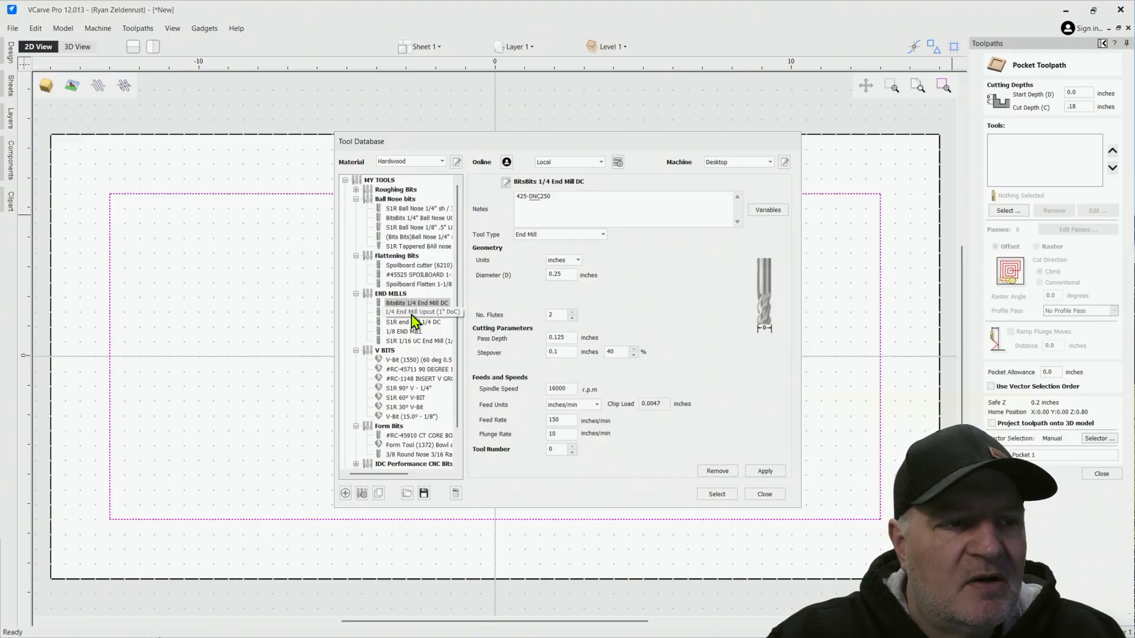
{"action": "left_click", "coordinate": [412, 312]}
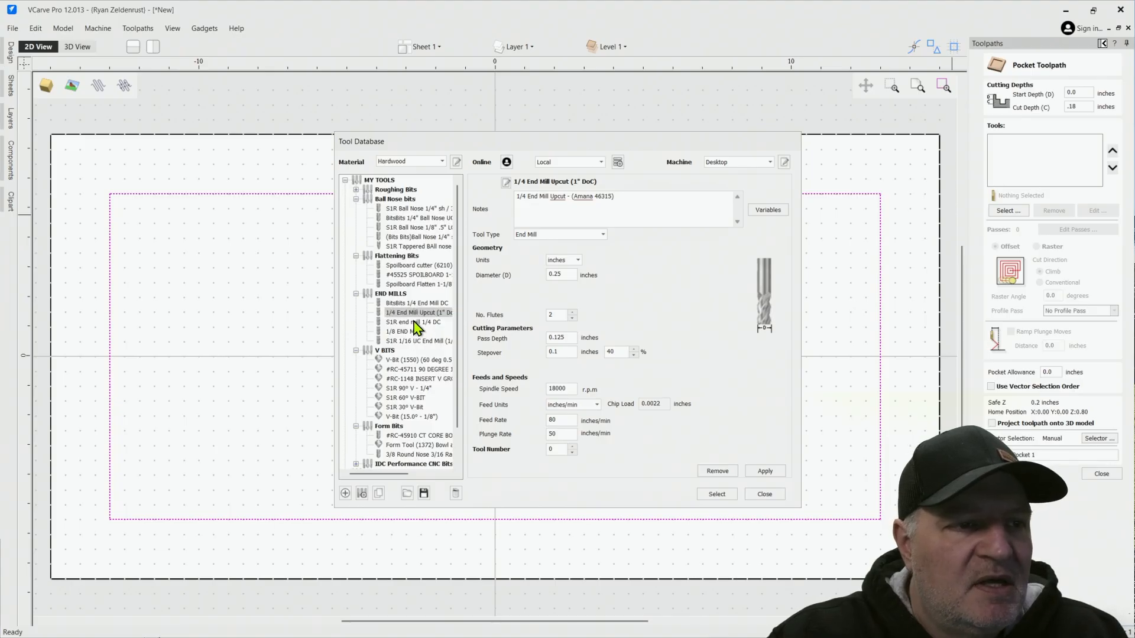
{"action": "left_click", "coordinate": [716, 495]}
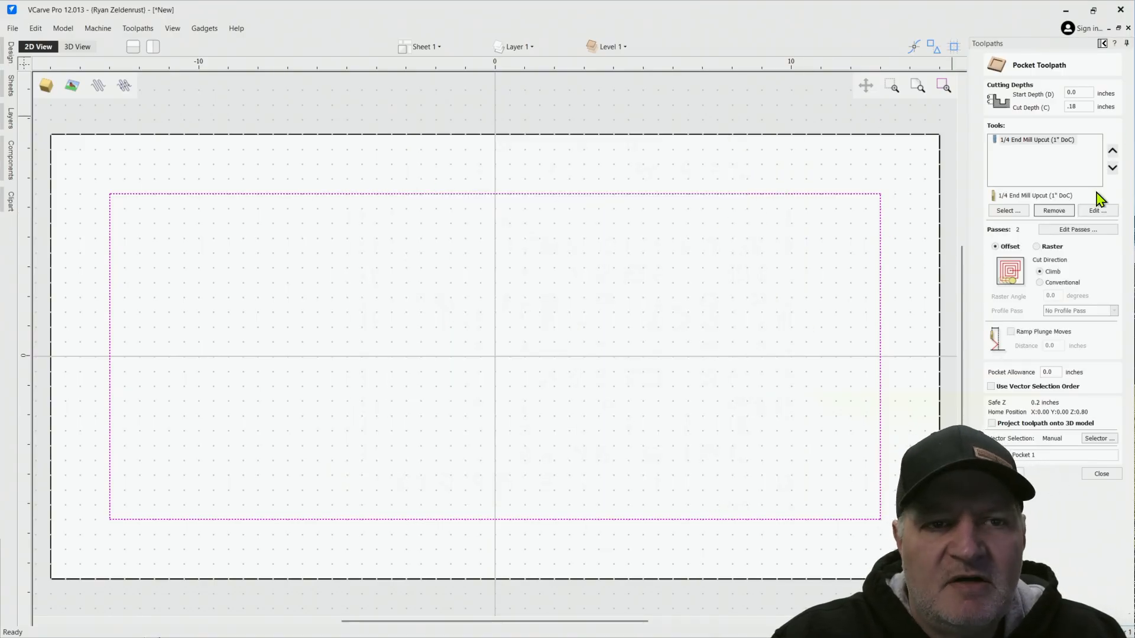
Set the feed rate of the 1/4 End Mill Upcut to 125 inches/min.
{"action": "left_click", "coordinate": [1097, 211]}
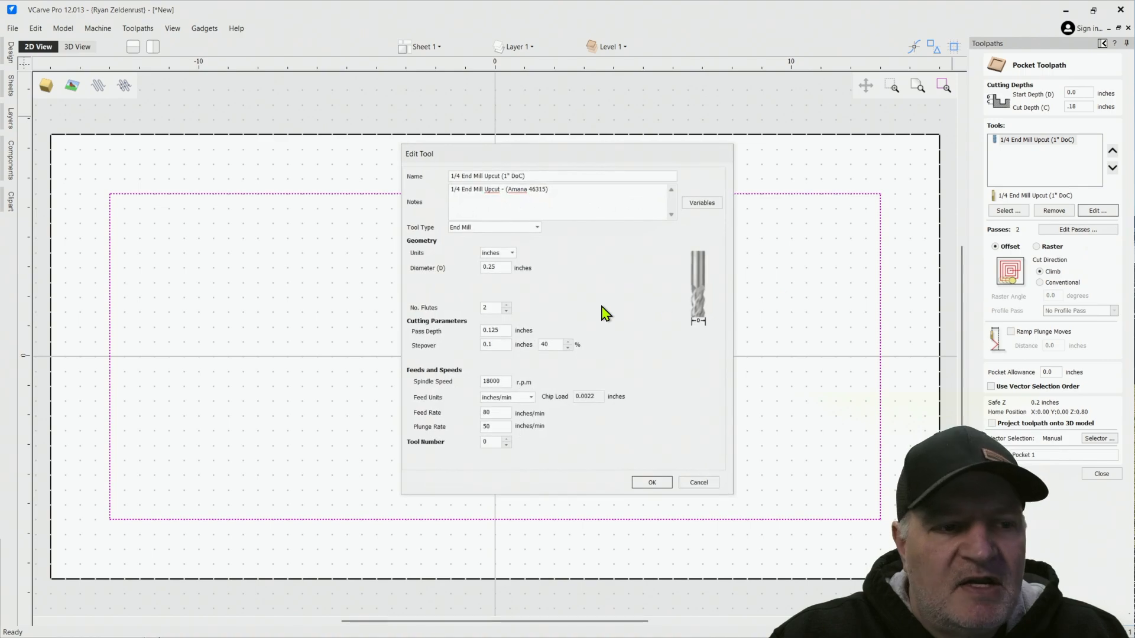
{"action": "double_click", "coordinate": [495, 412]}
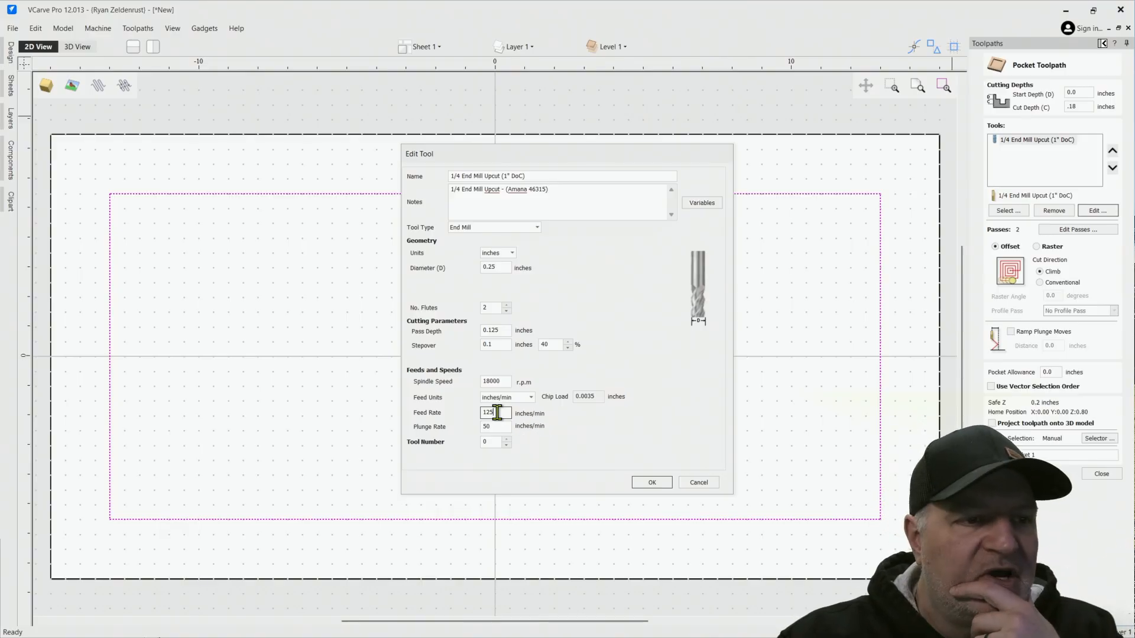
{"action": "left_click", "coordinate": [500, 412]}
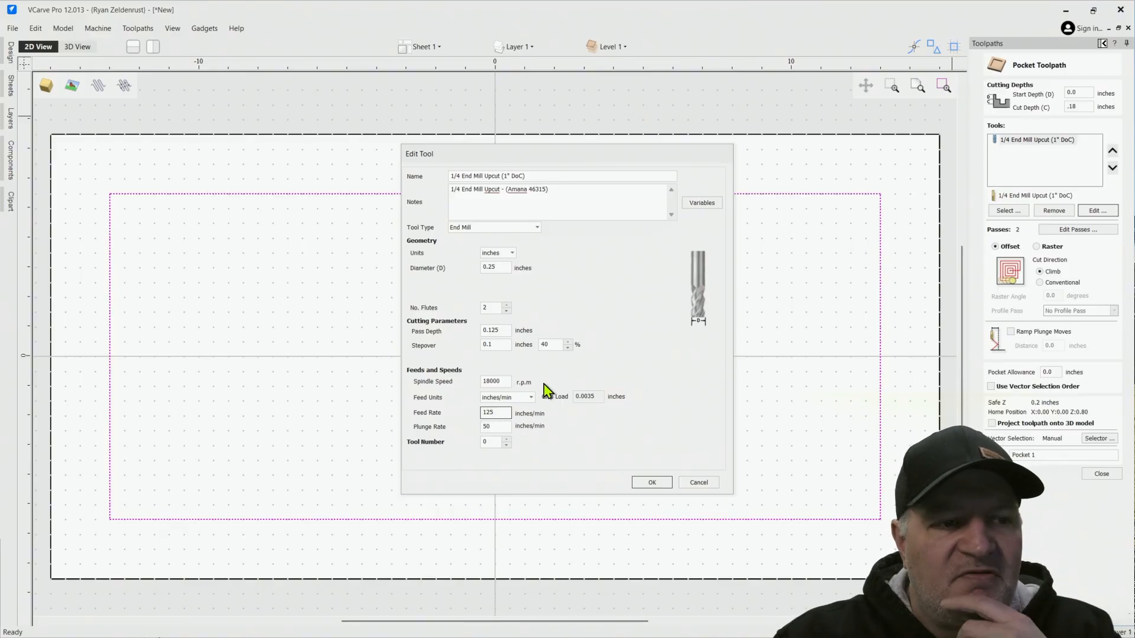
{"action": "double_click", "coordinate": [507, 382]}
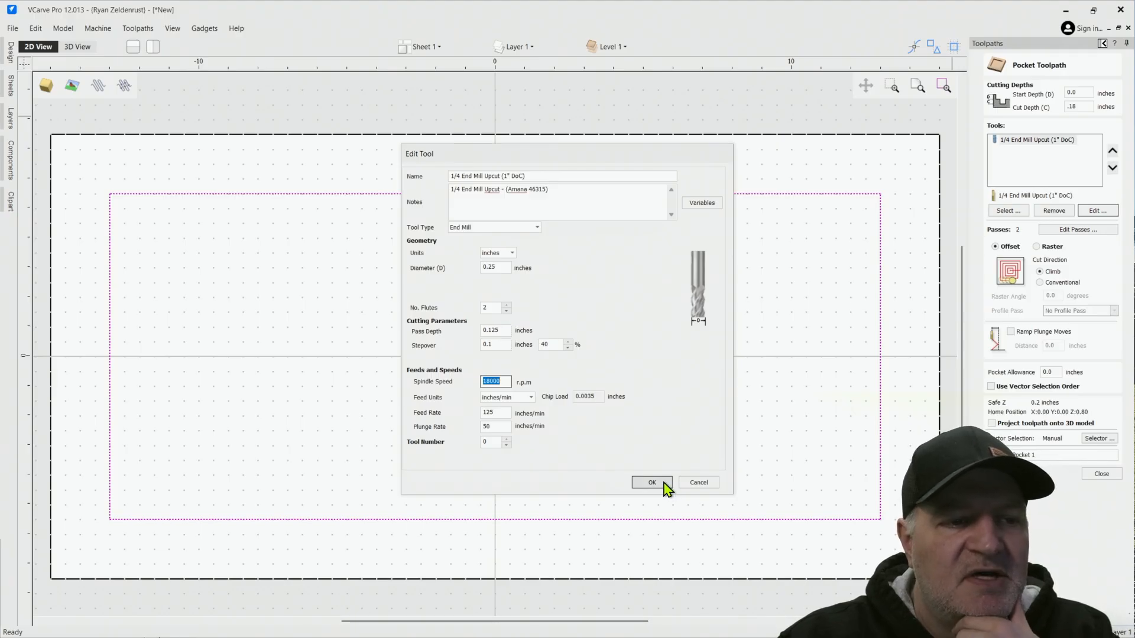
{"action": "left_click", "coordinate": [666, 490]}
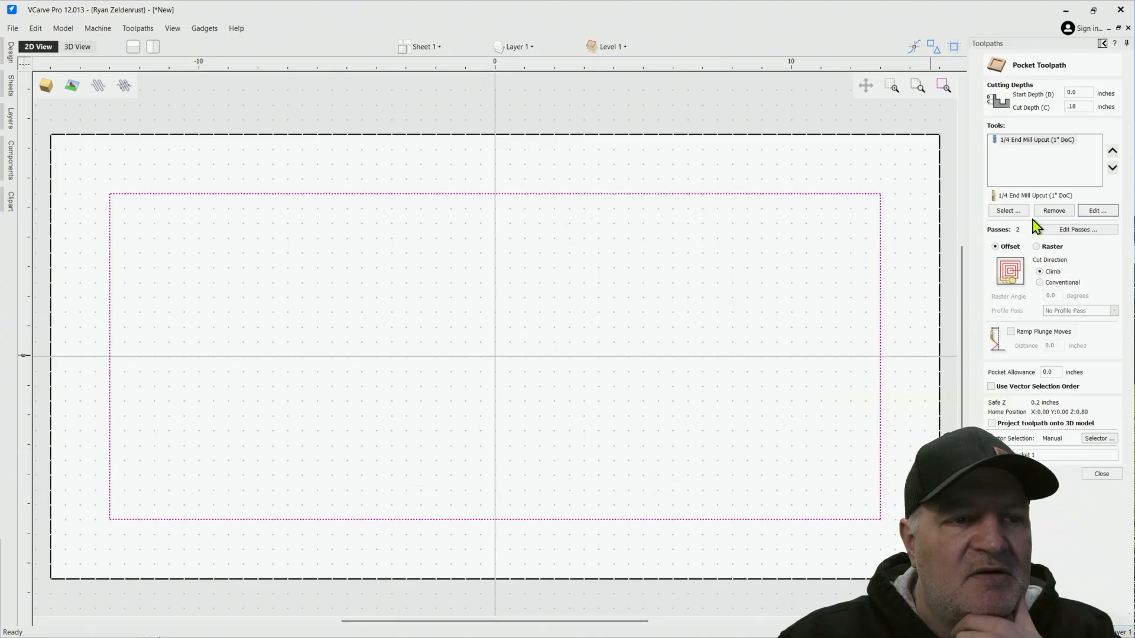
Give the pocket a 0.125 inch cut depth, Raster clearing and ramp plunge moves over a 0.5 inch distance.
{"action": "double_click", "coordinate": [1074, 107]}
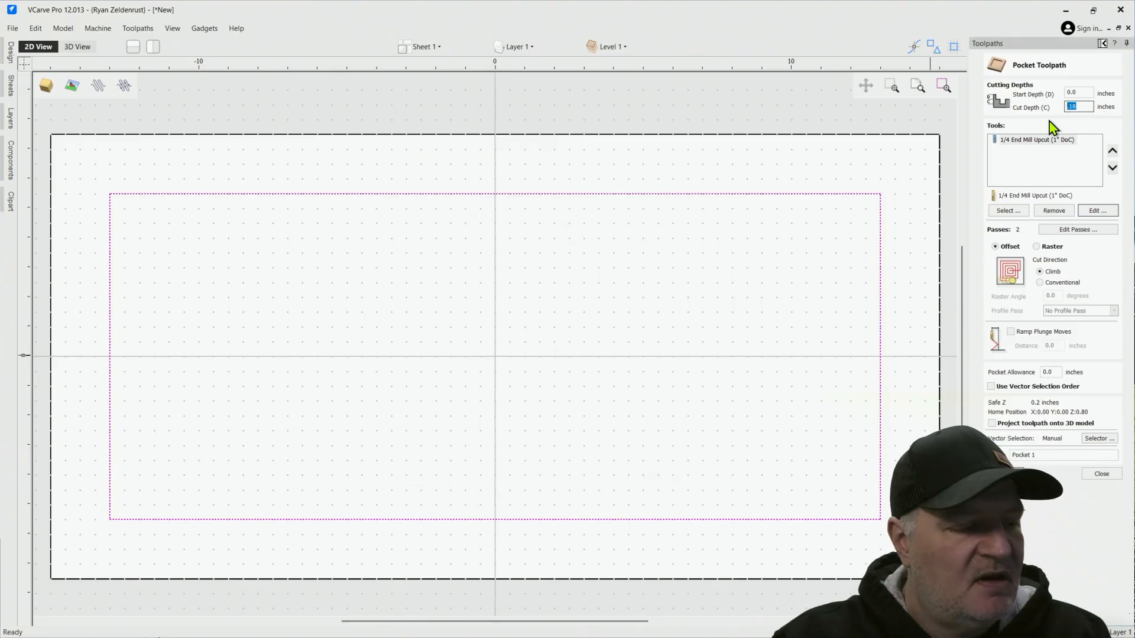
{"action": "type", "text": ".125"}
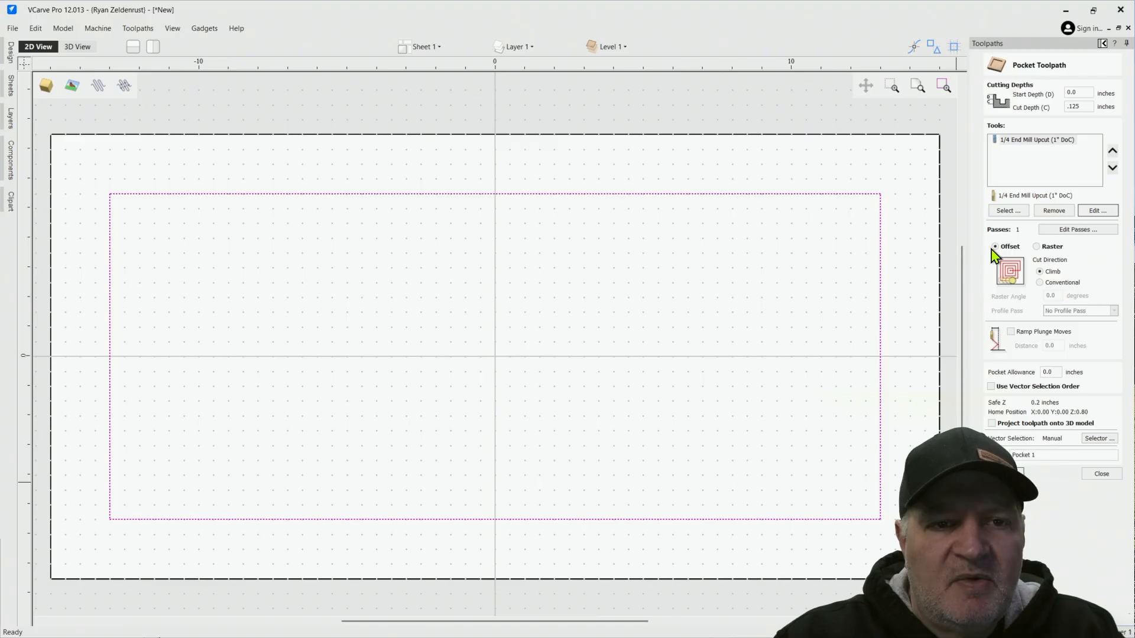
{"action": "left_click", "coordinate": [1036, 247]}
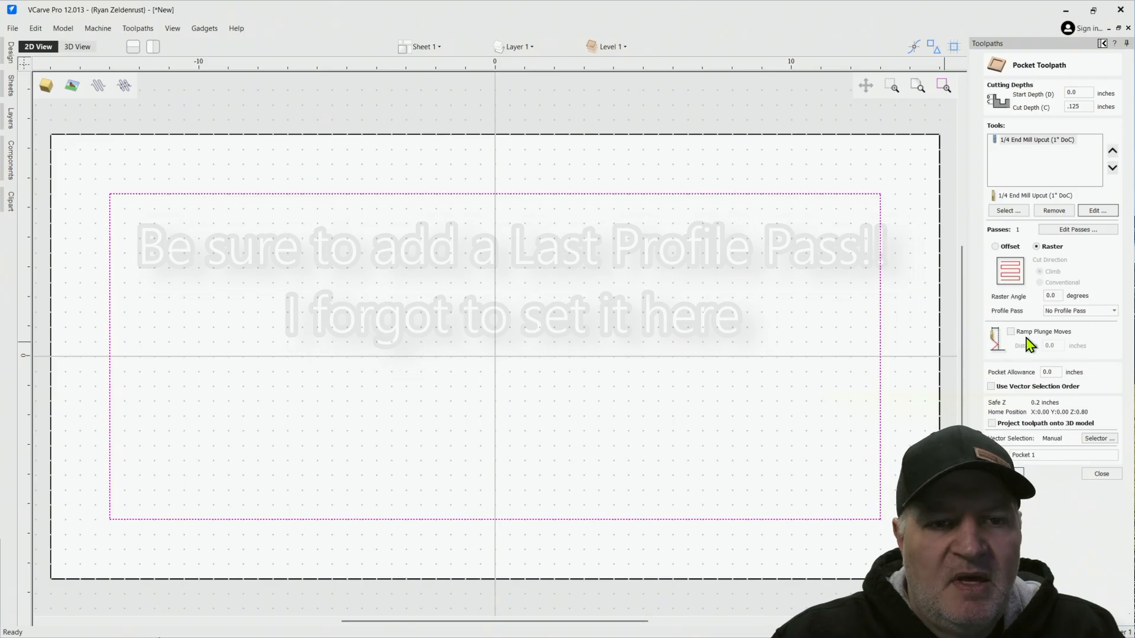
{"action": "left_click", "coordinate": [1010, 332]}
{"action": "double_click", "coordinate": [1046, 346]}
{"action": "type", "text": ".5"}
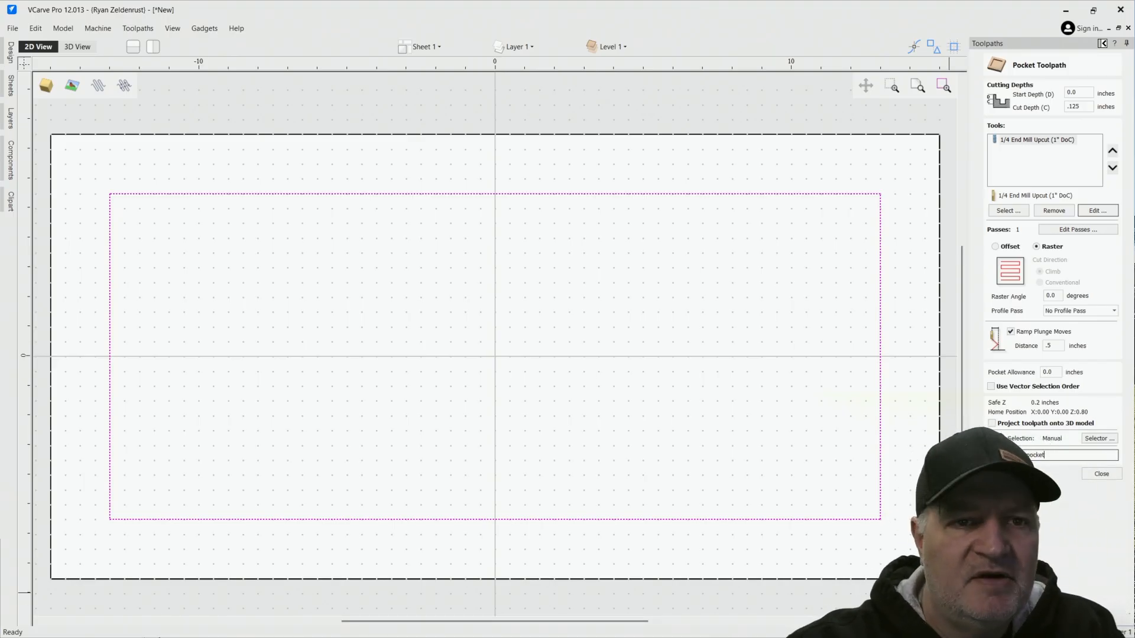
Calculate the toolpath under the name "door pocket", preview all toolpaths and return to the 2D view.
{"action": "key", "text": "Return"}
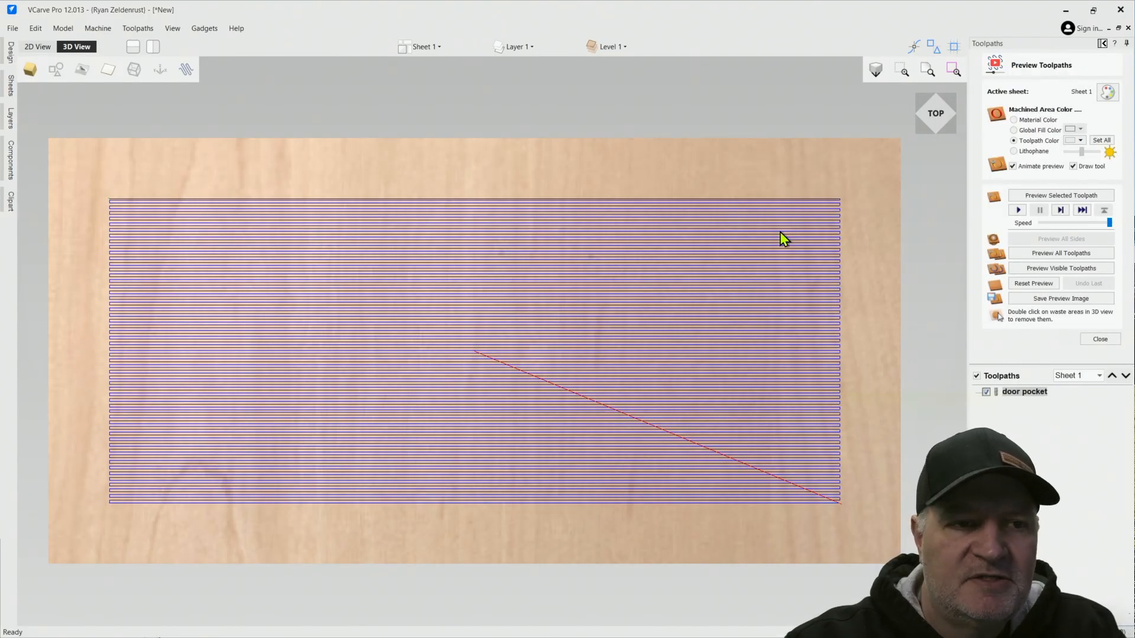
{"action": "left_click", "coordinate": [1045, 255]}
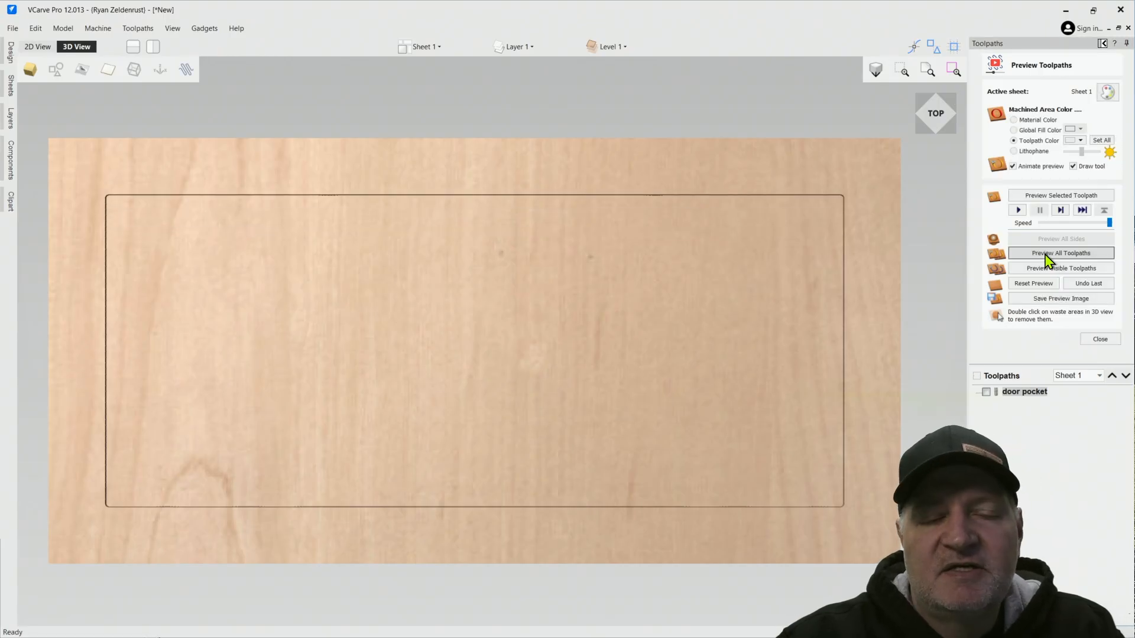
{"action": "key", "text": "F2"}
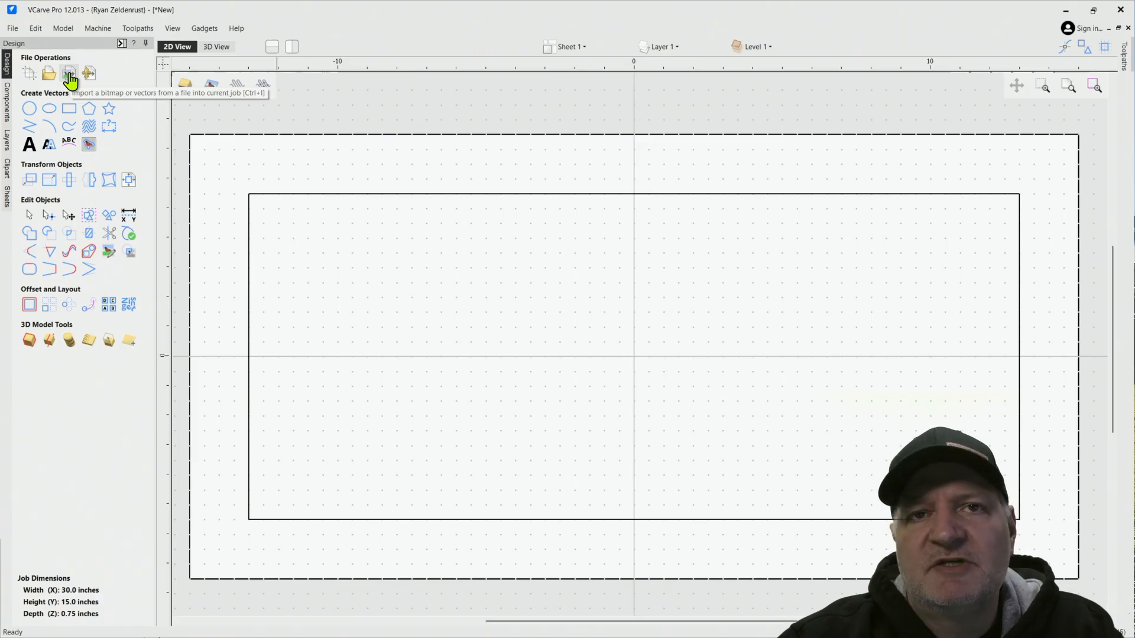
Import the cross bitmap into the job and rotate it 90 degrees relative about its centre.
{"action": "left_click", "coordinate": [70, 80]}
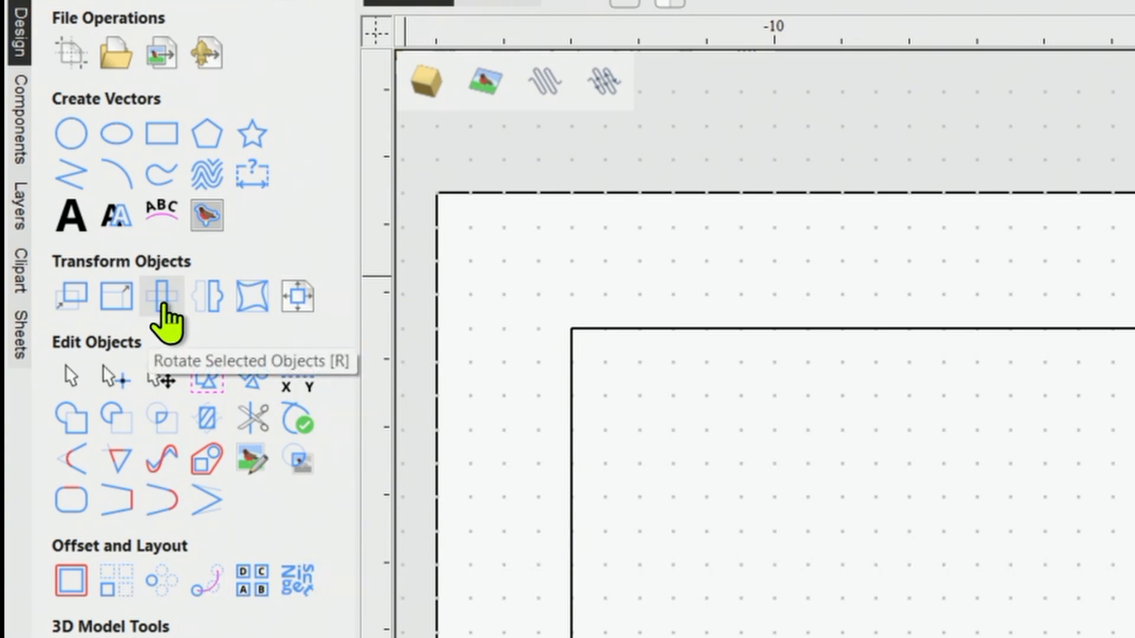
{"action": "left_click", "coordinate": [163, 304]}
{"action": "type", "text": "90"}
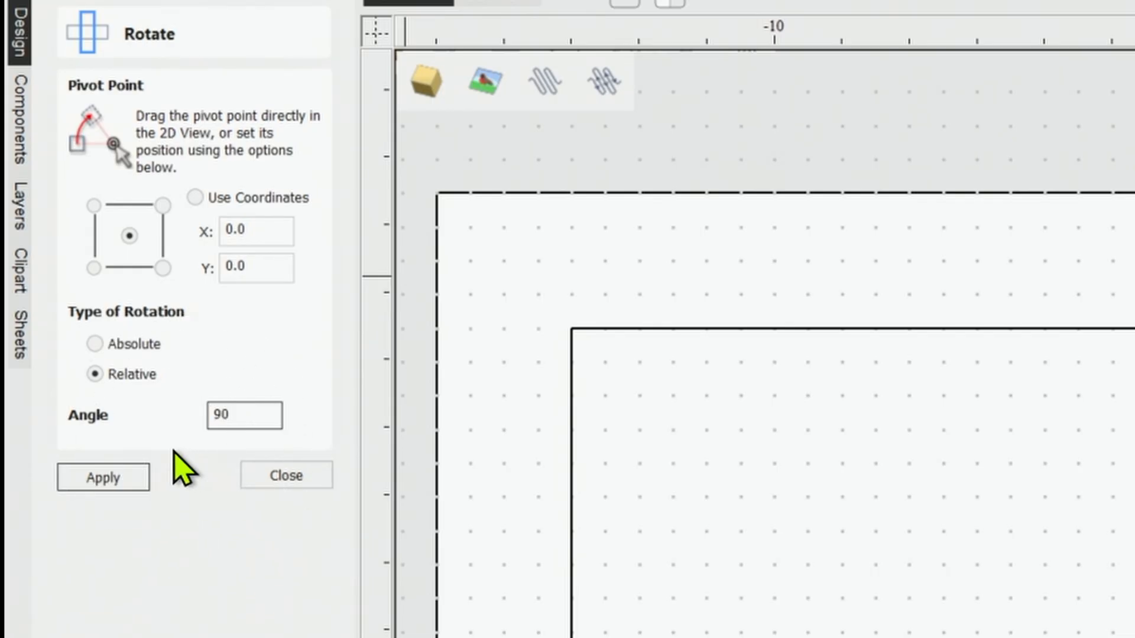
{"action": "left_click", "coordinate": [114, 473]}
{"action": "left_click", "coordinate": [59, 288]}
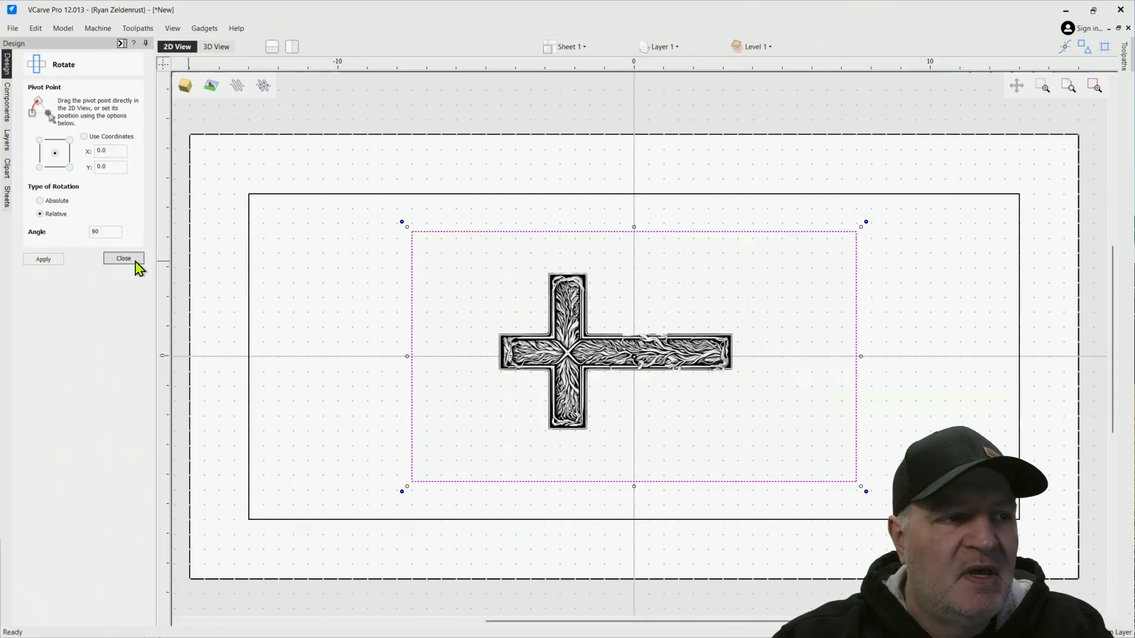
{"action": "left_click", "coordinate": [137, 261]}
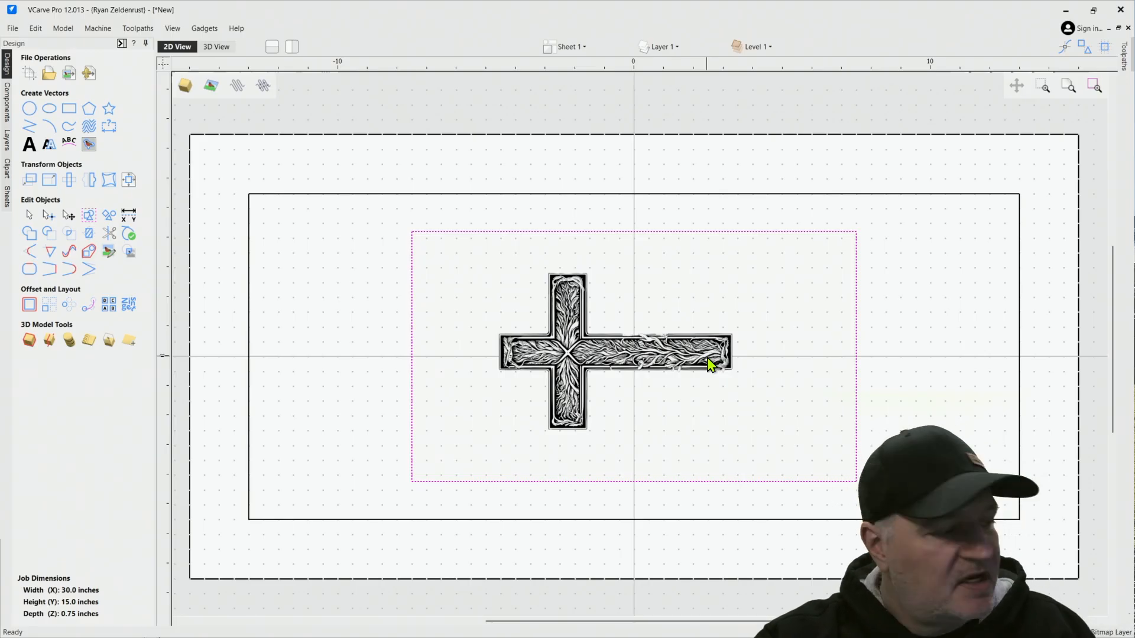
Enlarge the cross bitmap to about 20 × 11 inches within the door pocket and nudge it slightly left.
{"action": "left_click", "coordinate": [851, 491]}
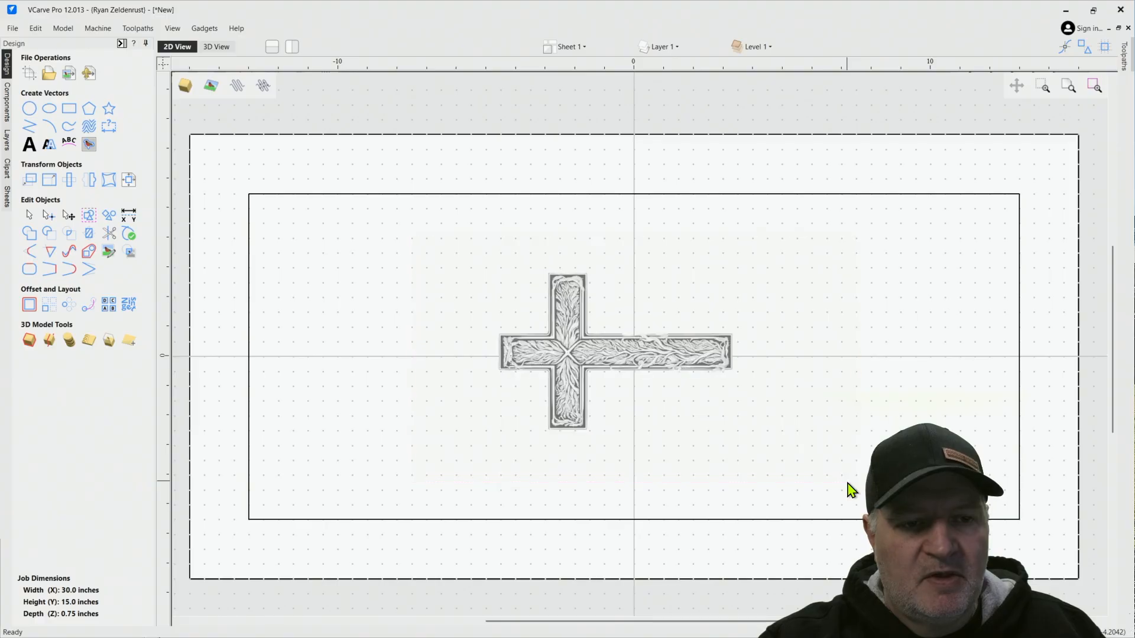
{"action": "left_click", "coordinate": [716, 361]}
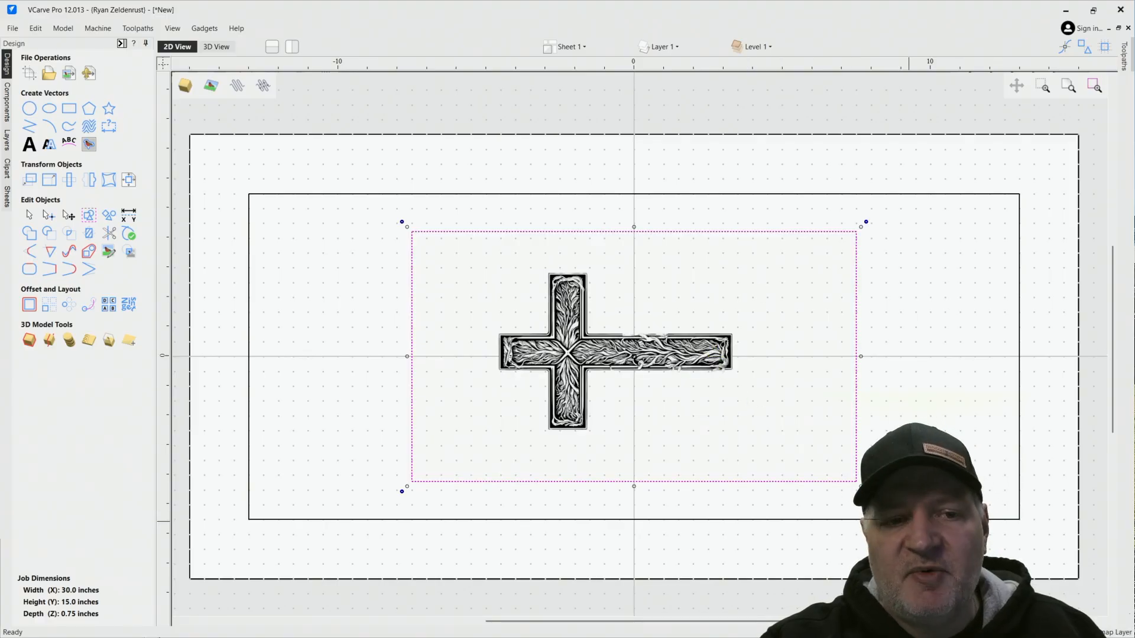
{"action": "left_click", "coordinate": [860, 487]}
{"action": "left_click_drag", "start_coordinate": [860, 487], "coordinate": [1031, 520]}
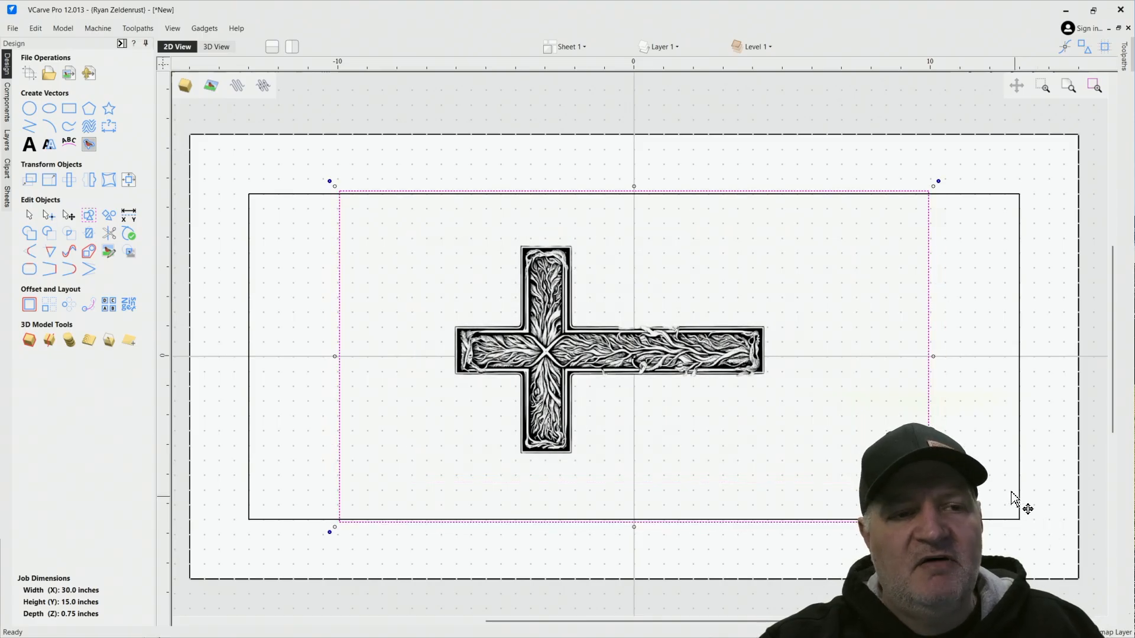
{"action": "key", "text": "Left"}
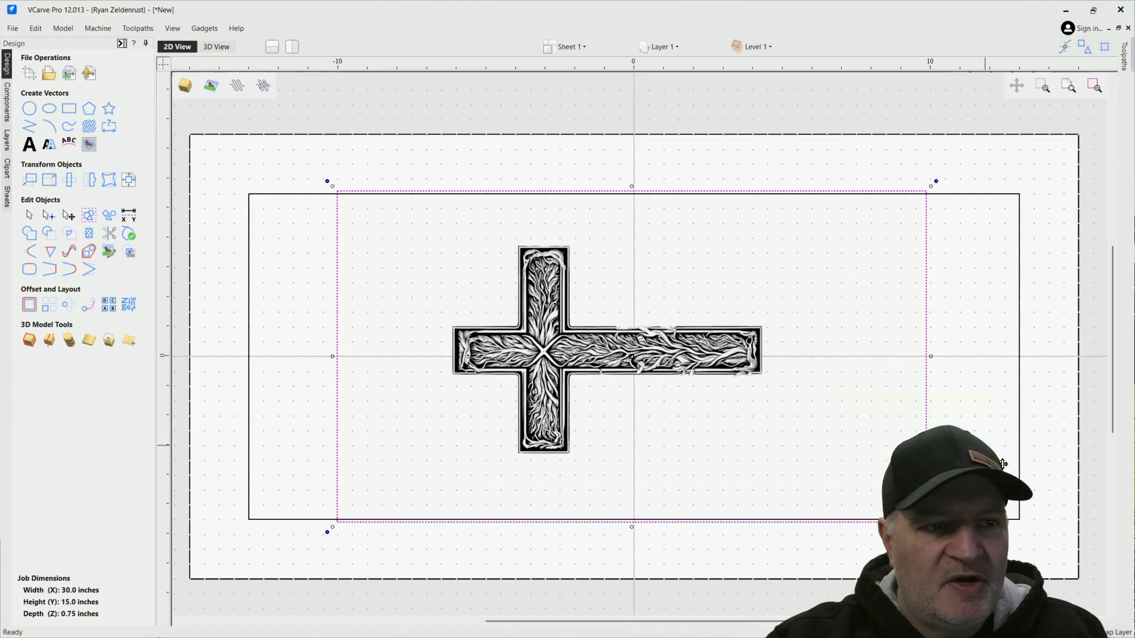
{"action": "key", "text": "Left"}
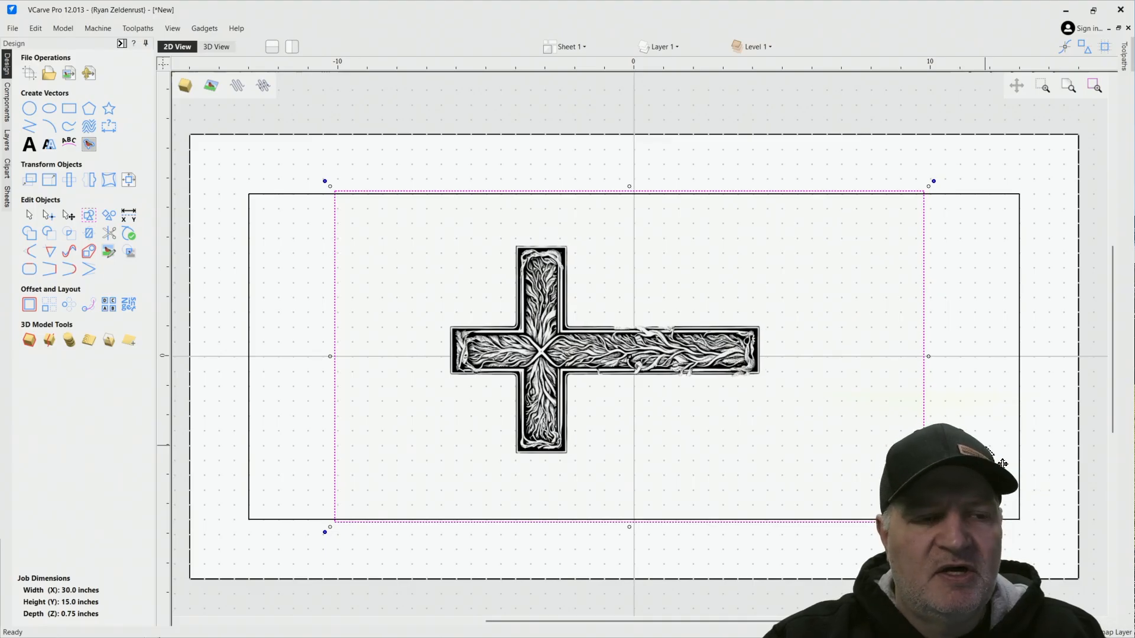
{"action": "key", "text": "Left"}
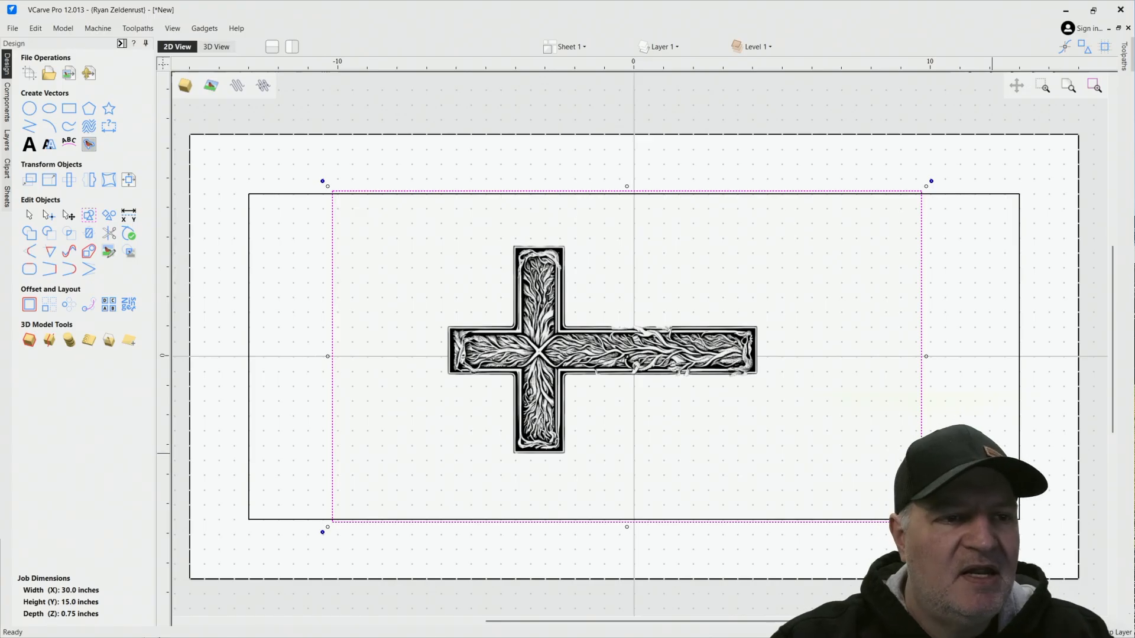
{"action": "key", "text": "Escape"}
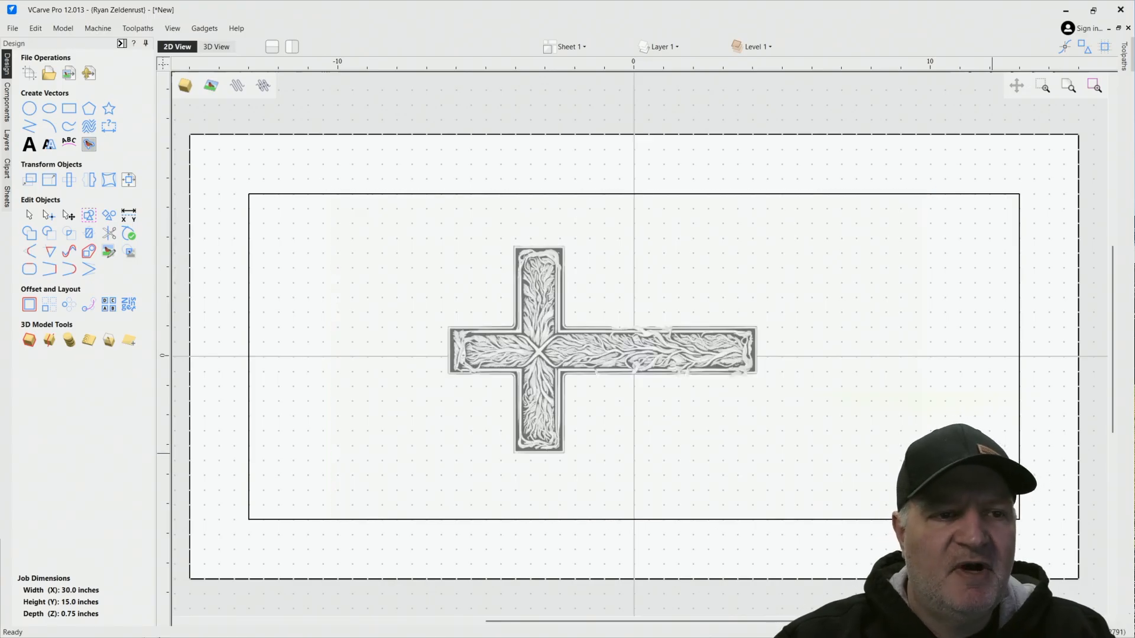
Start a Sketch Carving toolpath on the cross bitmap with a 0.125 inch start depth and flat depth disabled.
{"action": "left_click", "coordinate": [121, 44]}
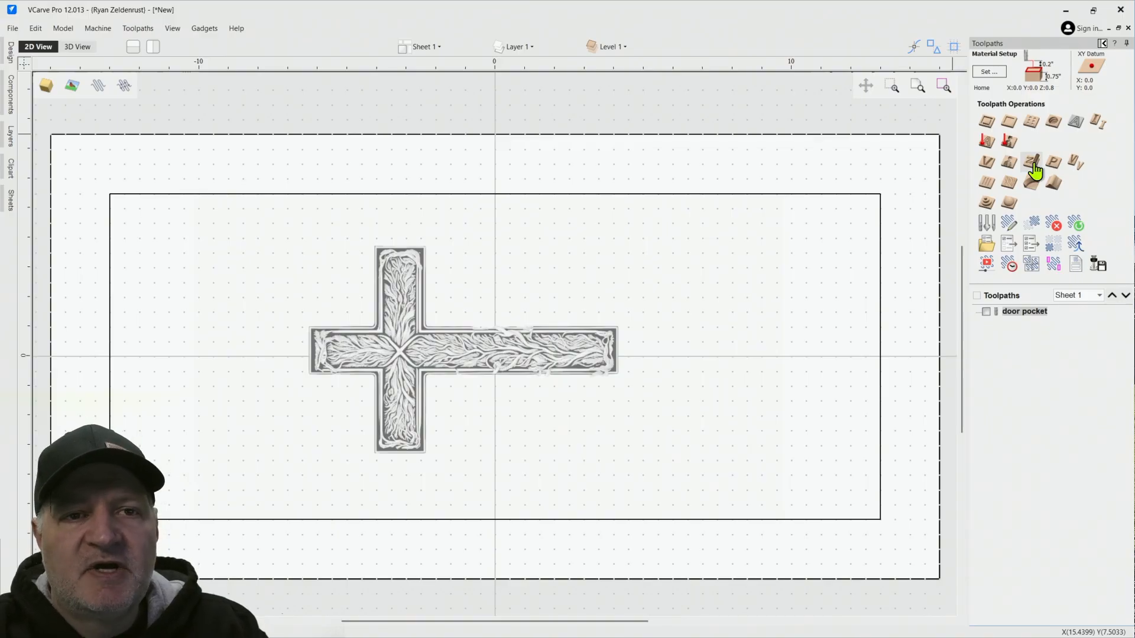
{"action": "left_click", "coordinate": [1032, 165]}
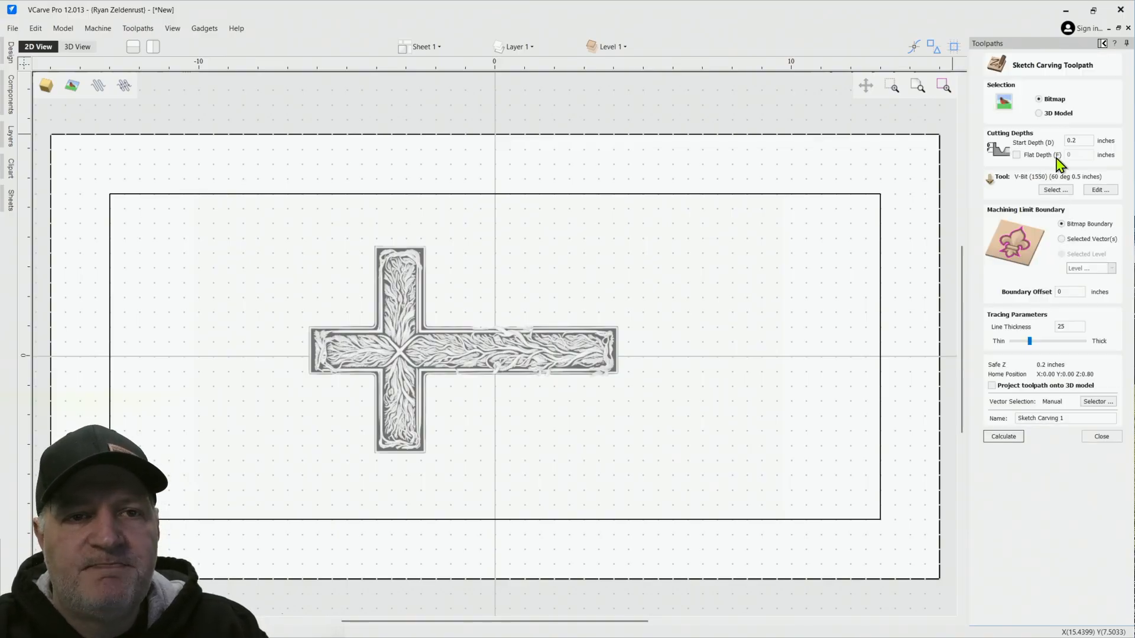
{"action": "left_click", "coordinate": [614, 349]}
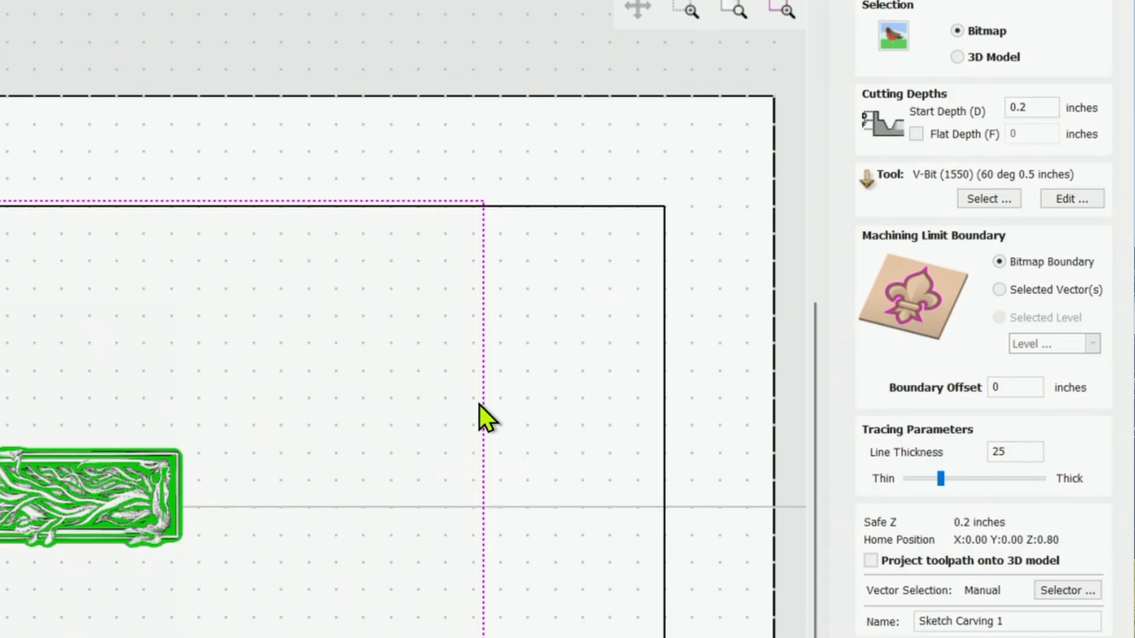
{"action": "double_click", "coordinate": [1047, 107]}
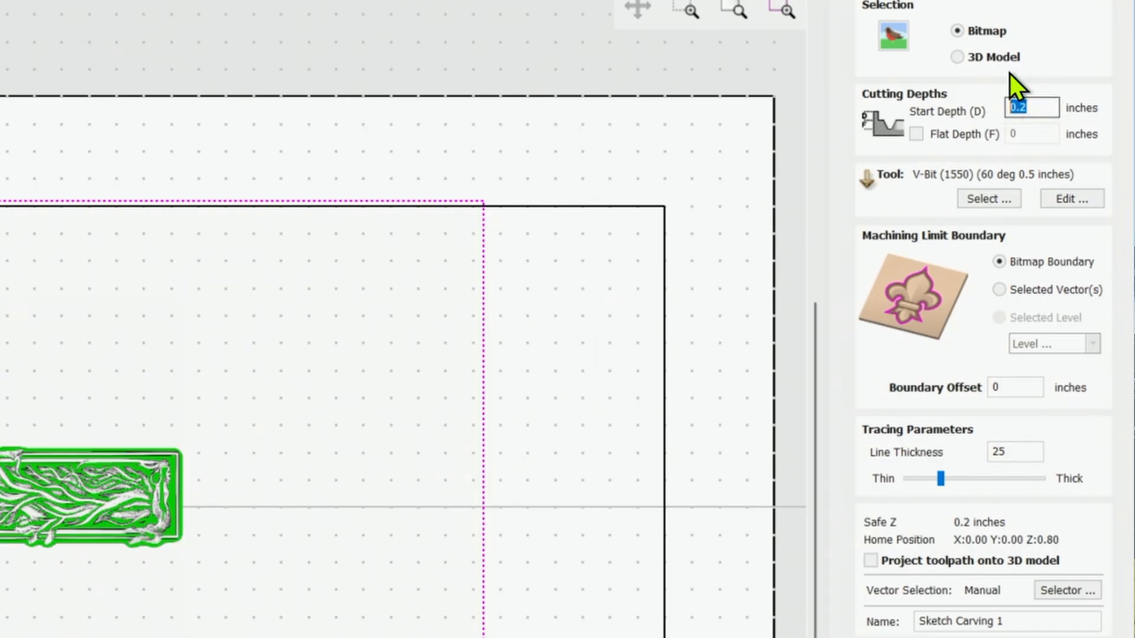
{"action": "type", "text": ".125"}
{"action": "left_click", "coordinate": [915, 133]}
{"action": "left_click_drag", "start_coordinate": [1041, 134], "coordinate": [1004, 134]}
{"action": "left_click", "coordinate": [915, 135]}
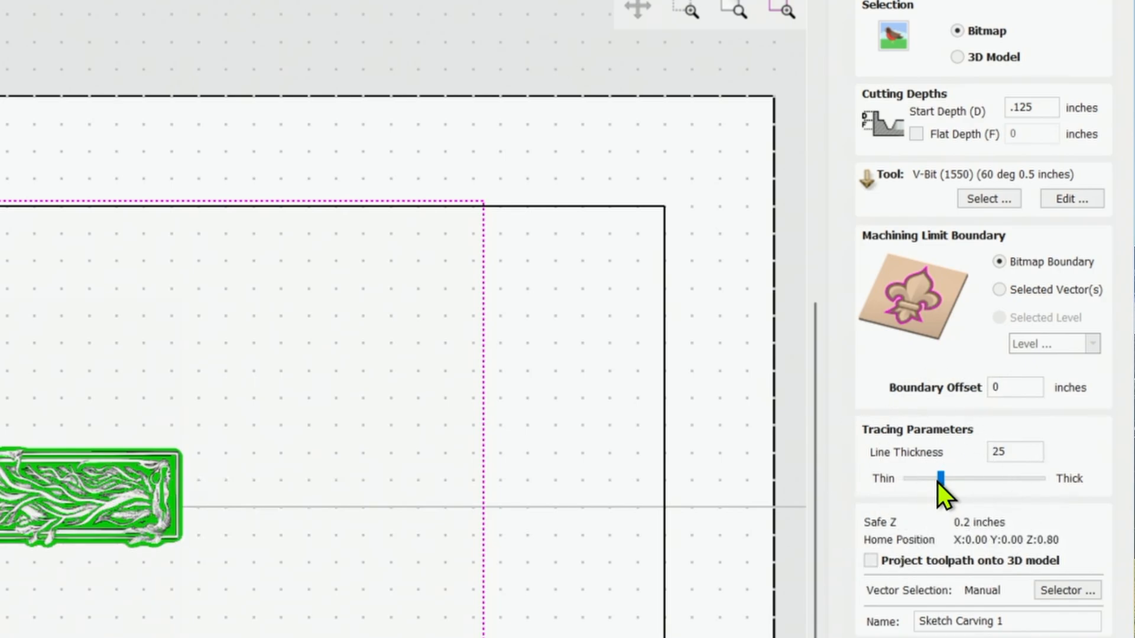
Compare thin and thick tracing lines, settle on a line thickness of 19 and calculate the sketch carving toolpath.
{"action": "left_click_drag", "start_coordinate": [938, 480], "coordinate": [905, 482]}
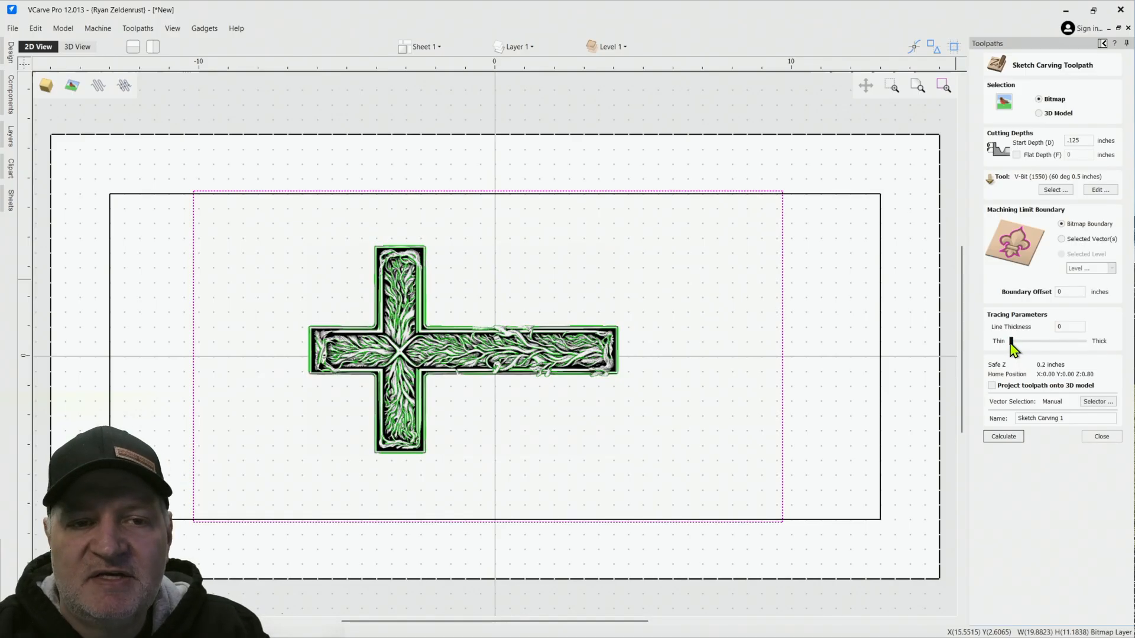
{"action": "left_click_drag", "start_coordinate": [1009, 344], "coordinate": [1060, 349]}
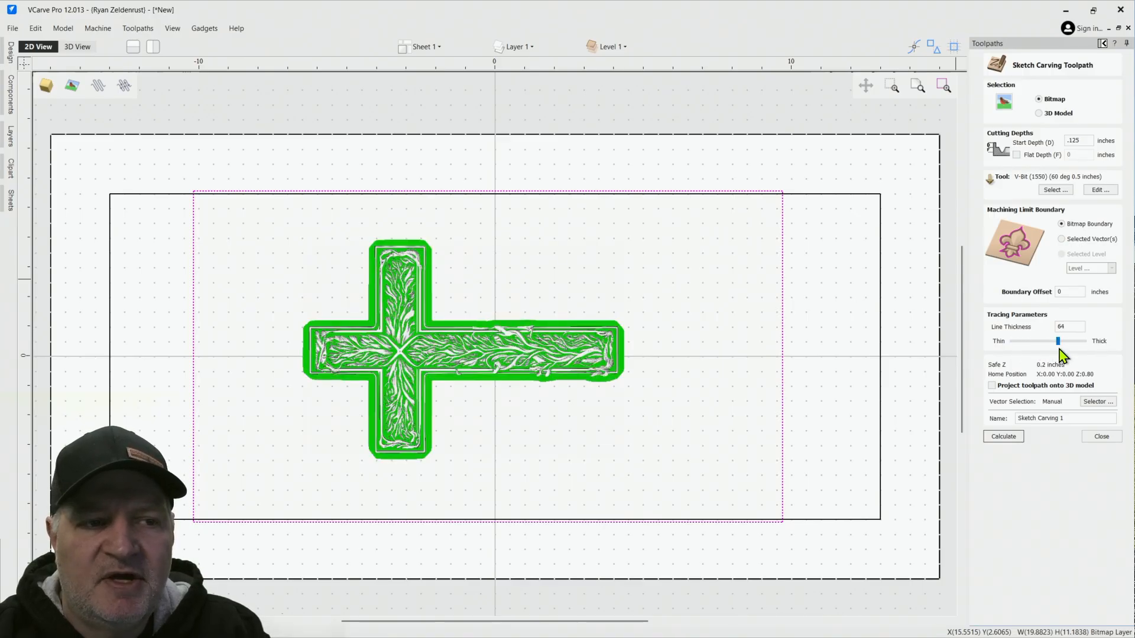
{"action": "left_click_drag", "start_coordinate": [1059, 346], "coordinate": [1026, 346]}
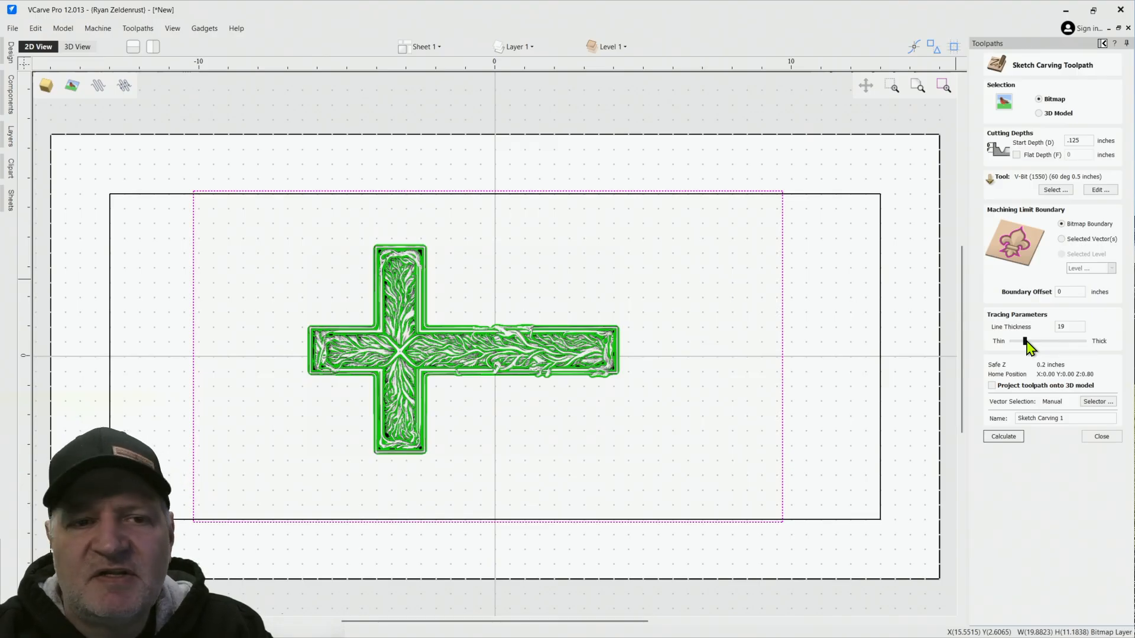
{"action": "left_click_drag", "start_coordinate": [1026, 345], "coordinate": [1026, 345]}
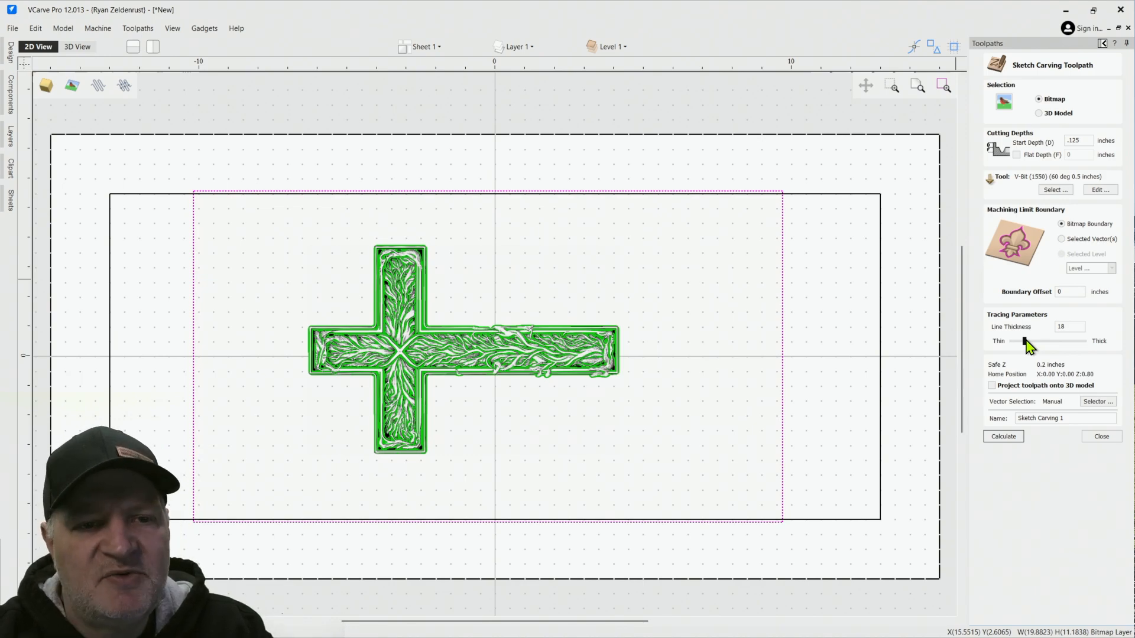
{"action": "left_click_drag", "start_coordinate": [1026, 345], "coordinate": [1026, 345]}
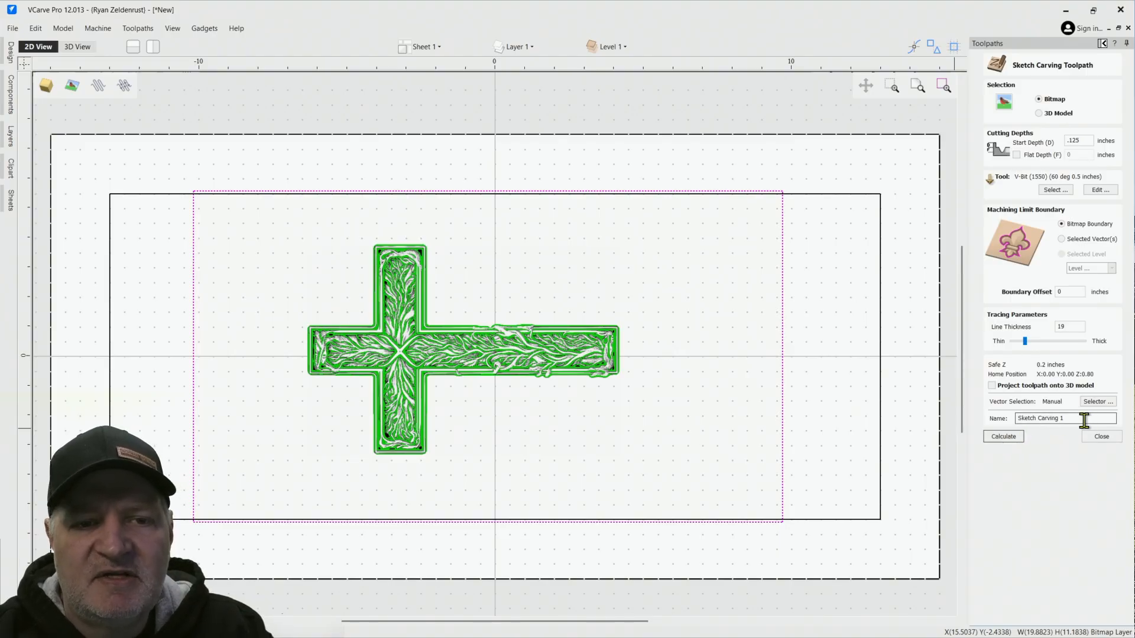
{"action": "left_click", "coordinate": [1001, 439]}
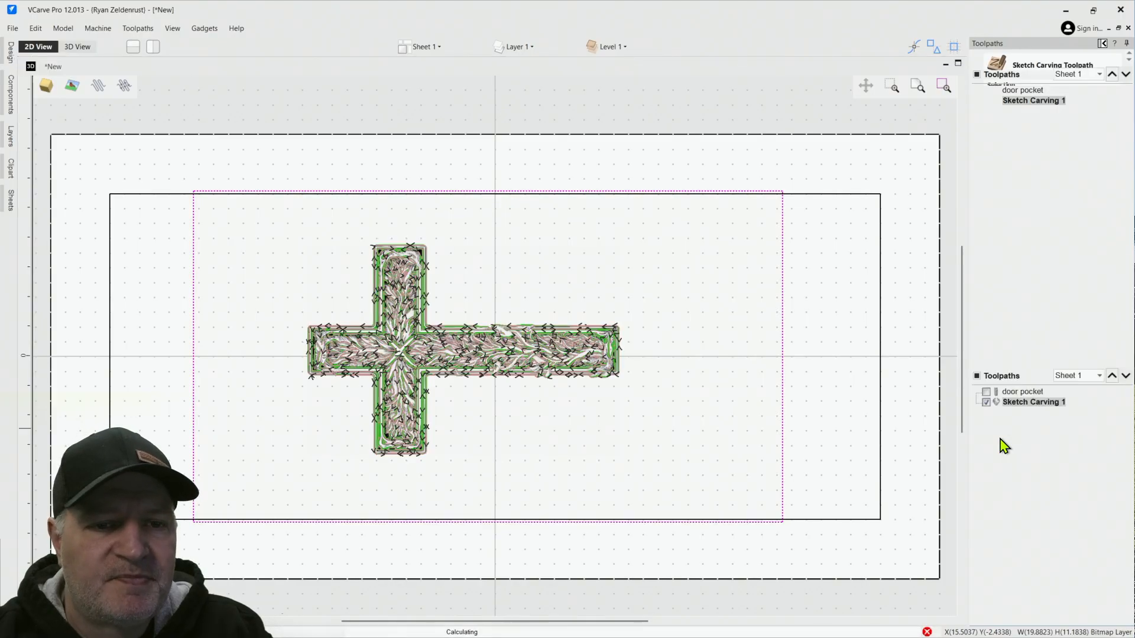
{"action": "scroll", "coordinate": [382, 353], "scroll_direction": "up", "scroll_amount": 4}
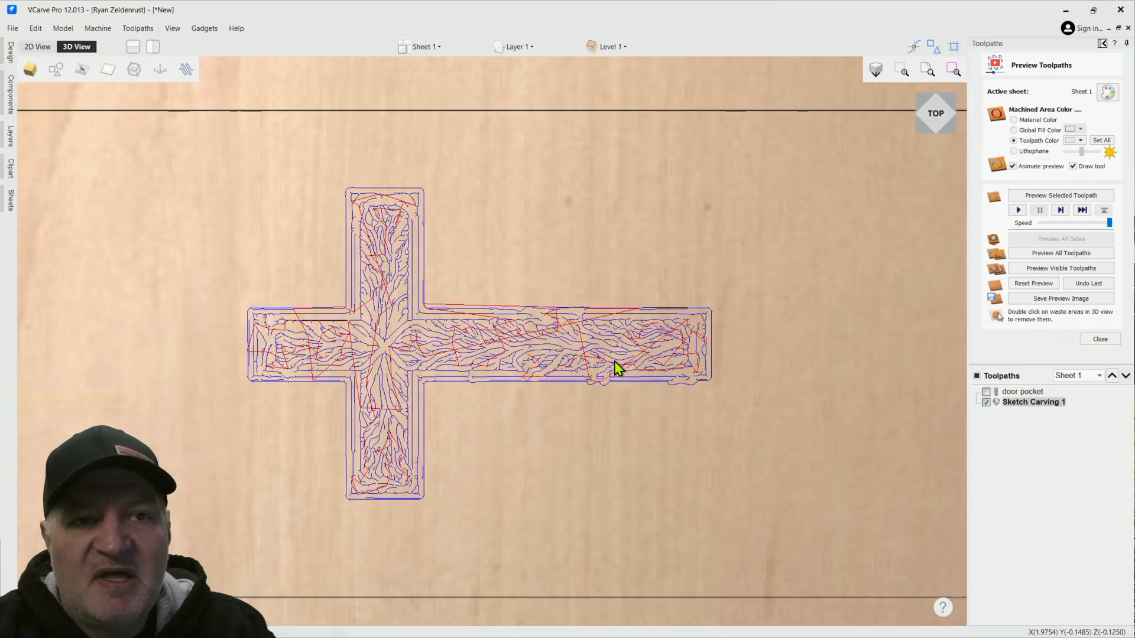
{"action": "mouse_move", "coordinate": [1038, 411]}
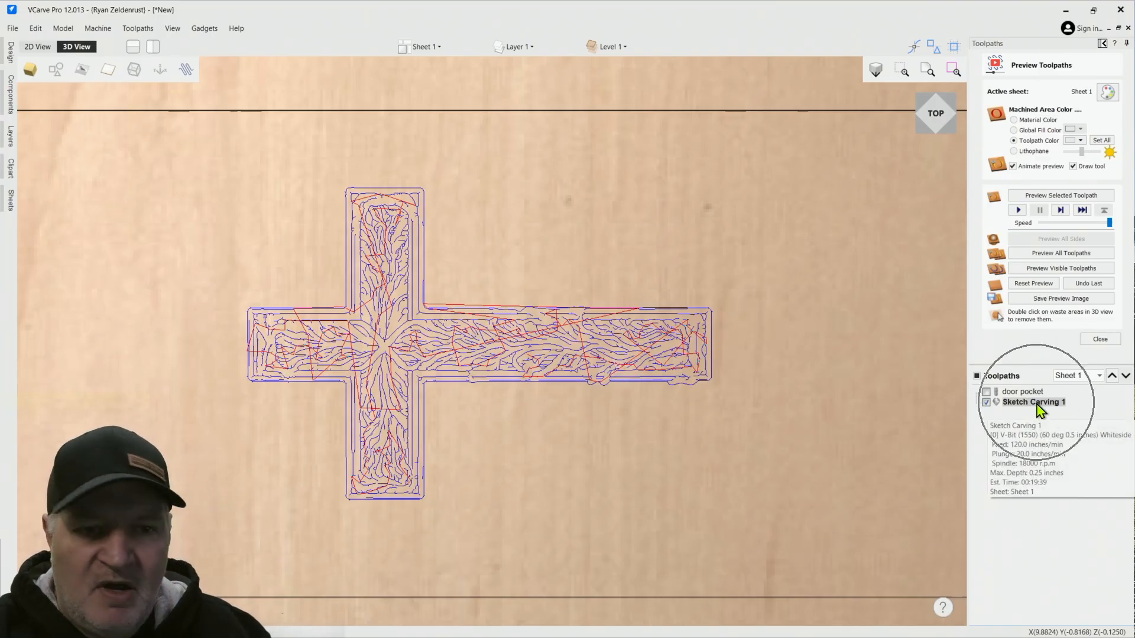
{"action": "double_click", "coordinate": [1039, 406]}
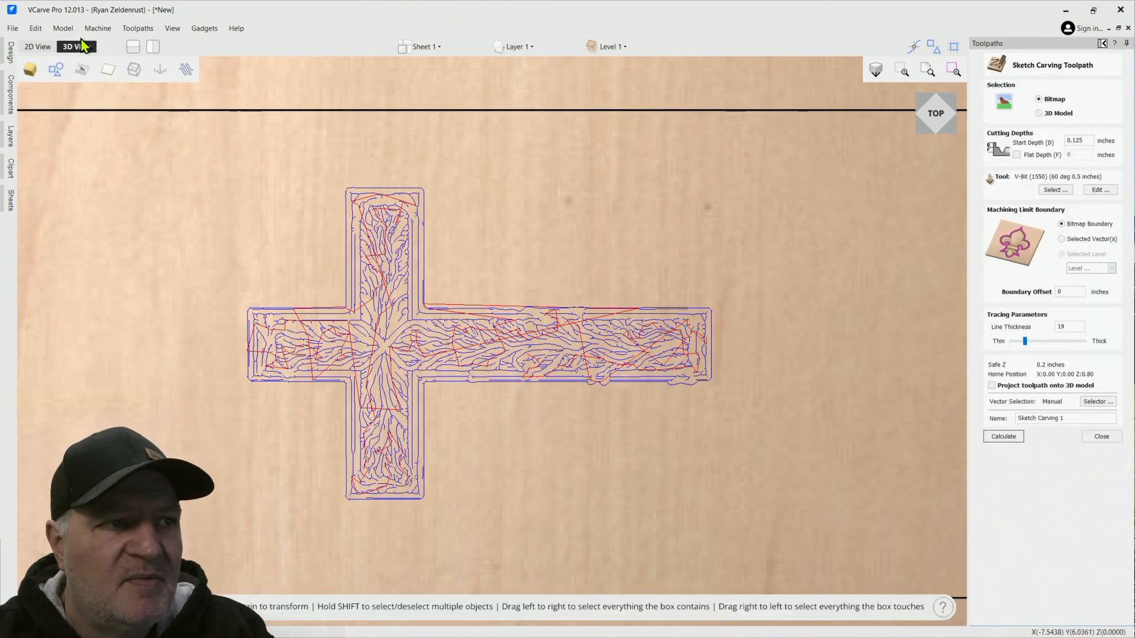
{"action": "left_click", "coordinate": [33, 47]}
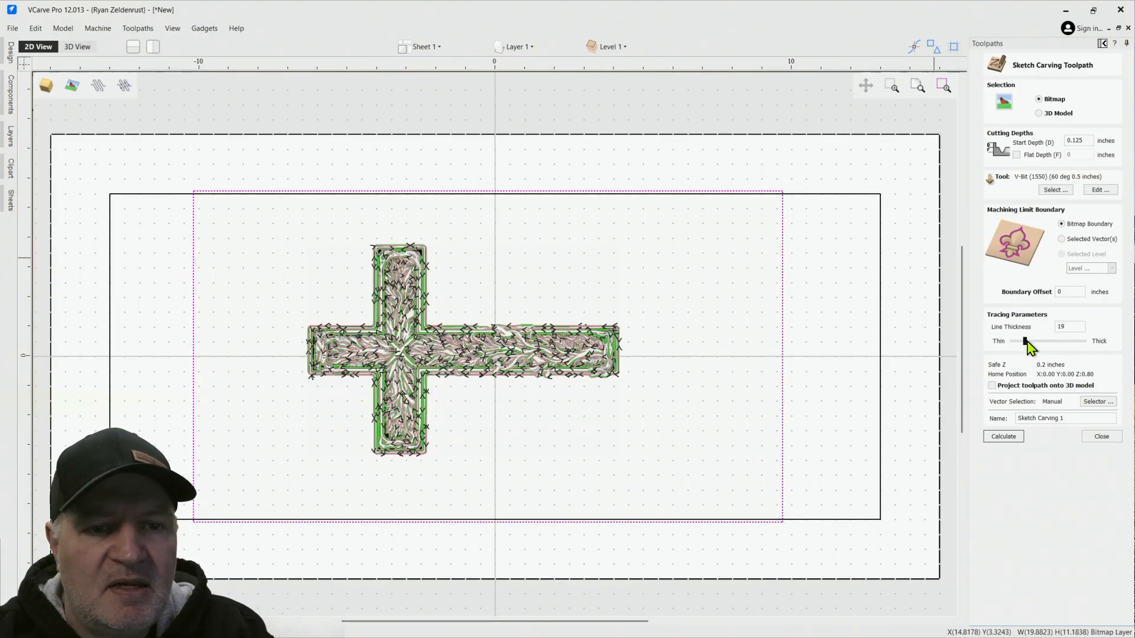
{"action": "left_click", "coordinate": [79, 47]}
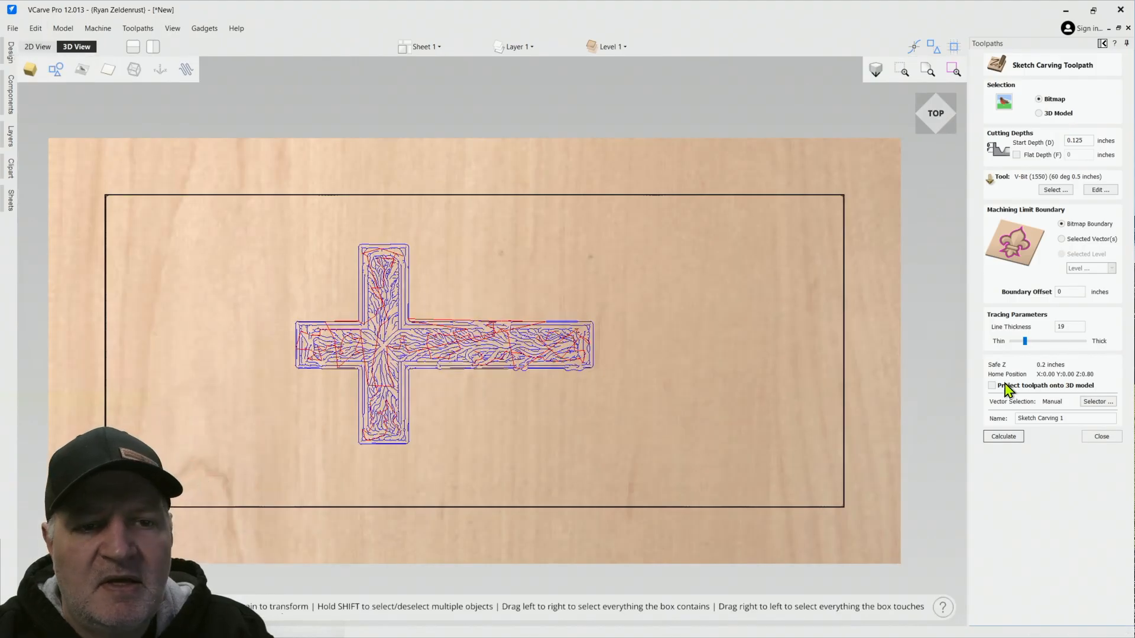
{"action": "left_click", "coordinate": [1102, 436]}
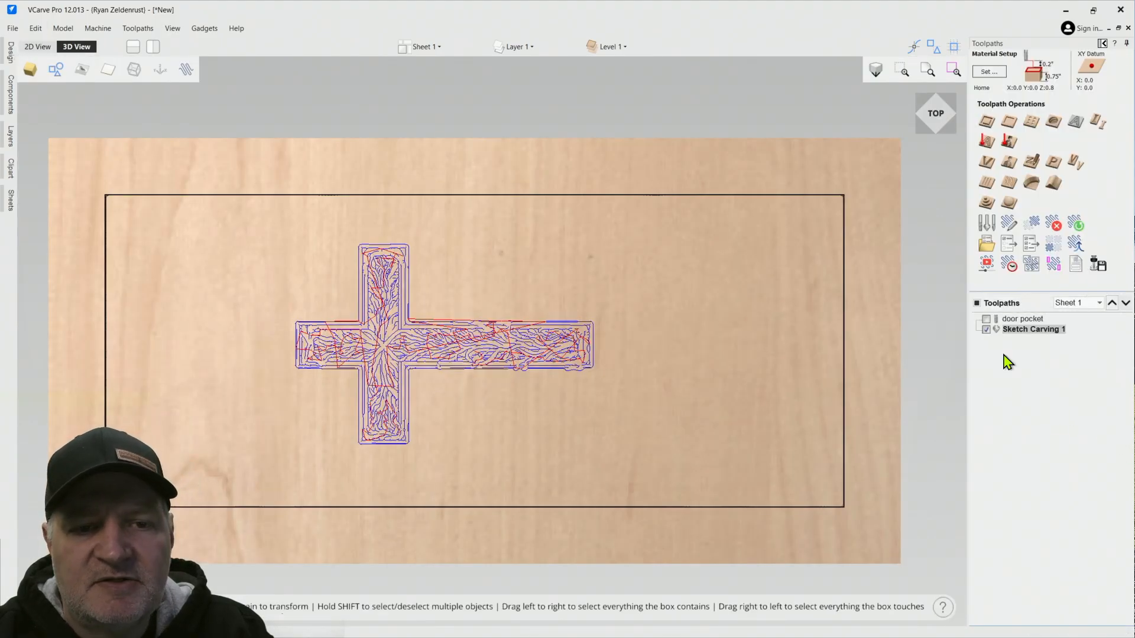
Hide the Sketch Carving 1 toolpath, reopen it in the 2D view and recalculate it with a line thickness of 32.
{"action": "left_click", "coordinate": [986, 329]}
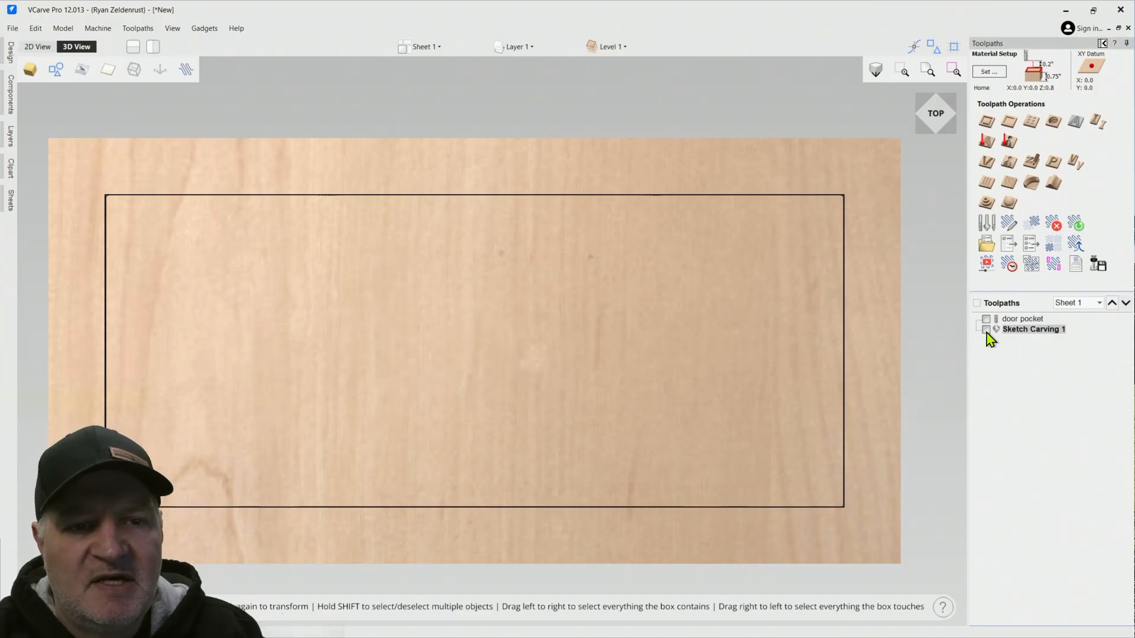
{"action": "left_click", "coordinate": [38, 47]}
{"action": "mouse_move", "coordinate": [1028, 331]}
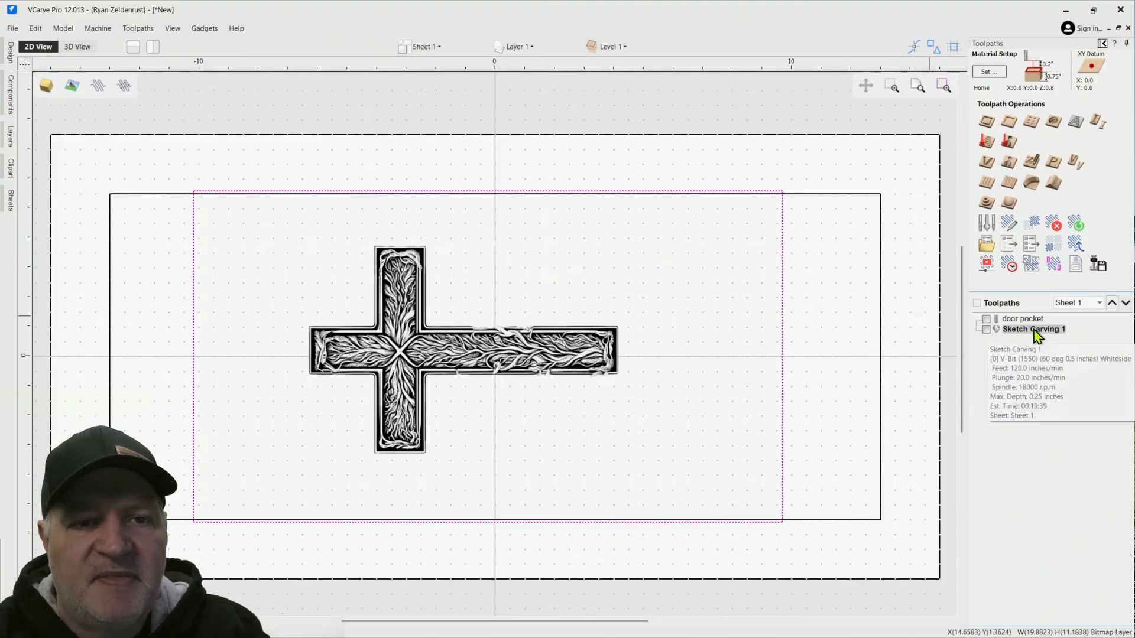
{"action": "left_click", "coordinate": [1037, 335]}
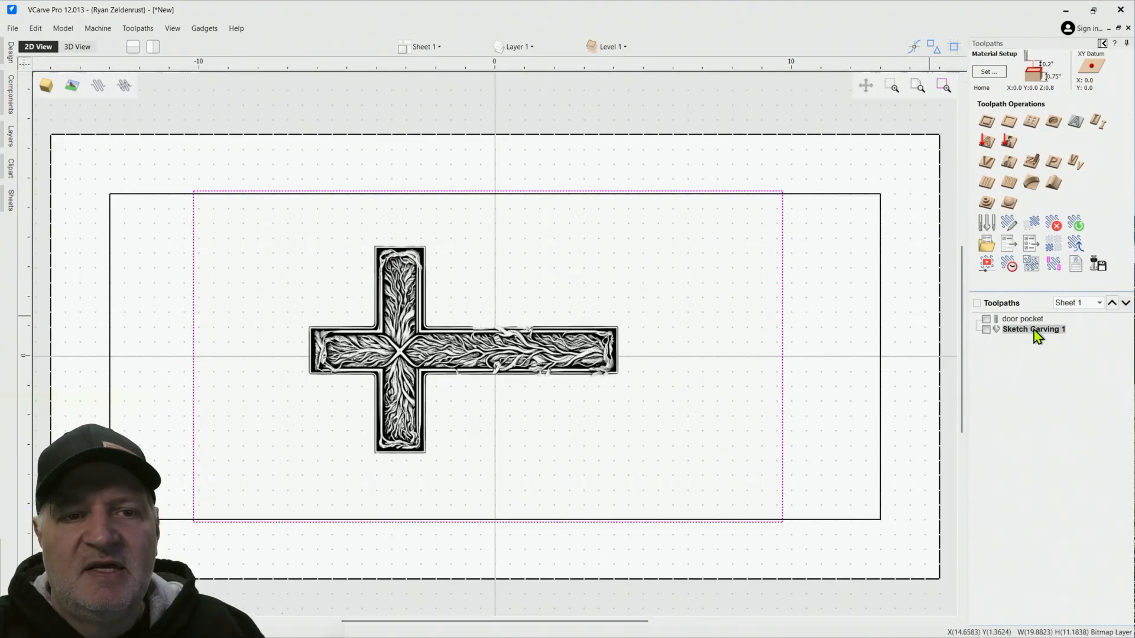
{"action": "double_click", "coordinate": [1037, 335]}
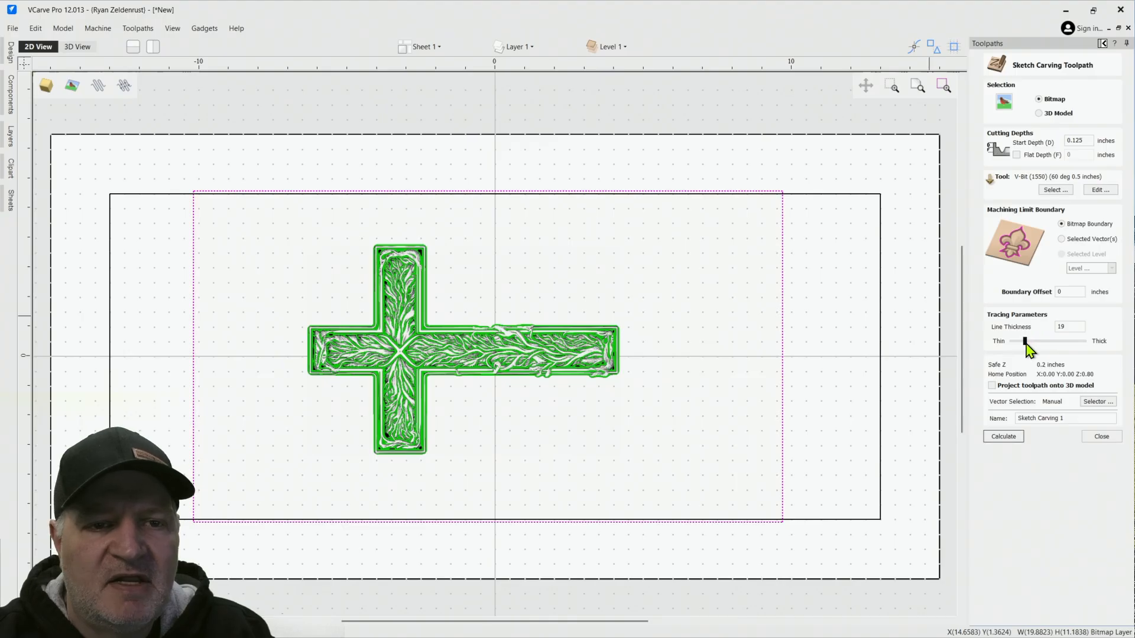
{"action": "left_click_drag", "start_coordinate": [1025, 341], "coordinate": [1030, 341]}
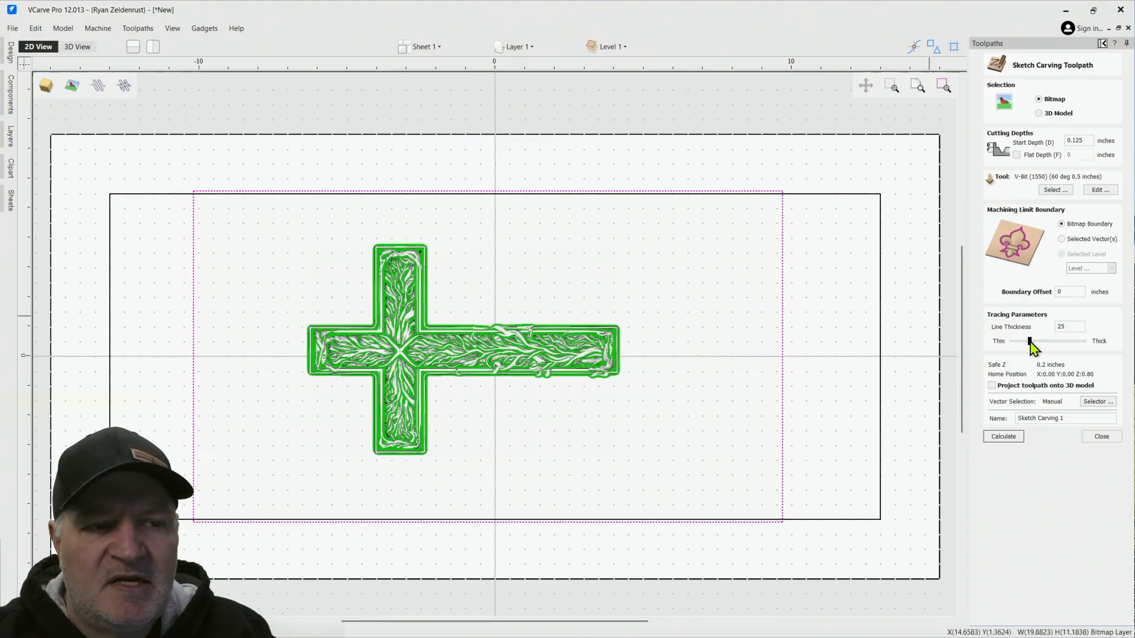
{"action": "left_click_drag", "start_coordinate": [1030, 342], "coordinate": [1035, 344]}
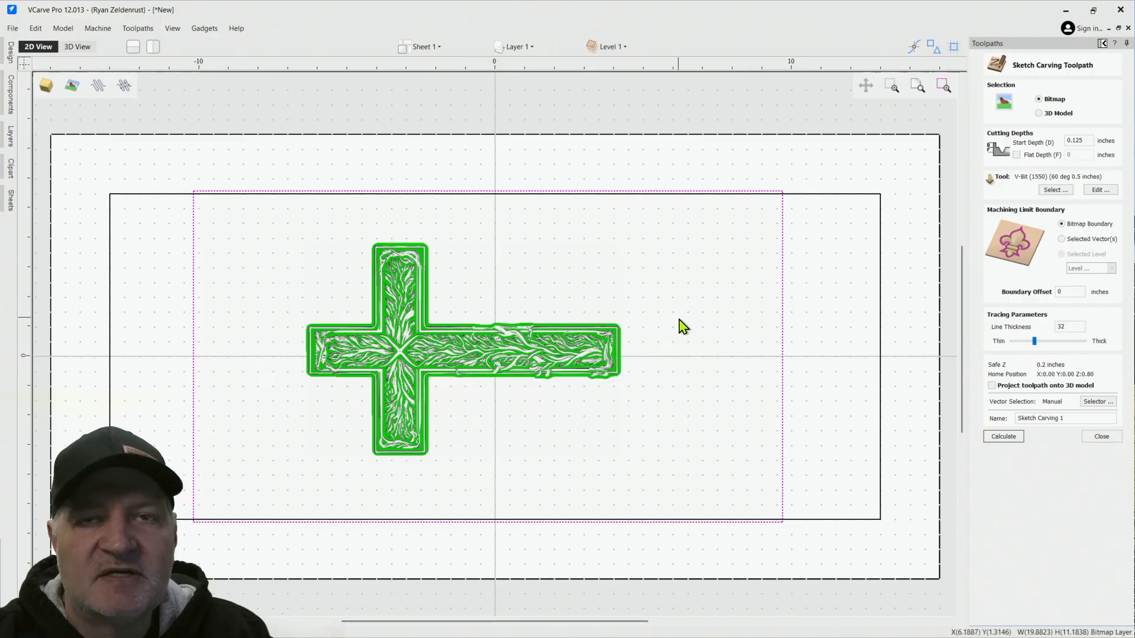
{"action": "left_click", "coordinate": [1005, 439]}
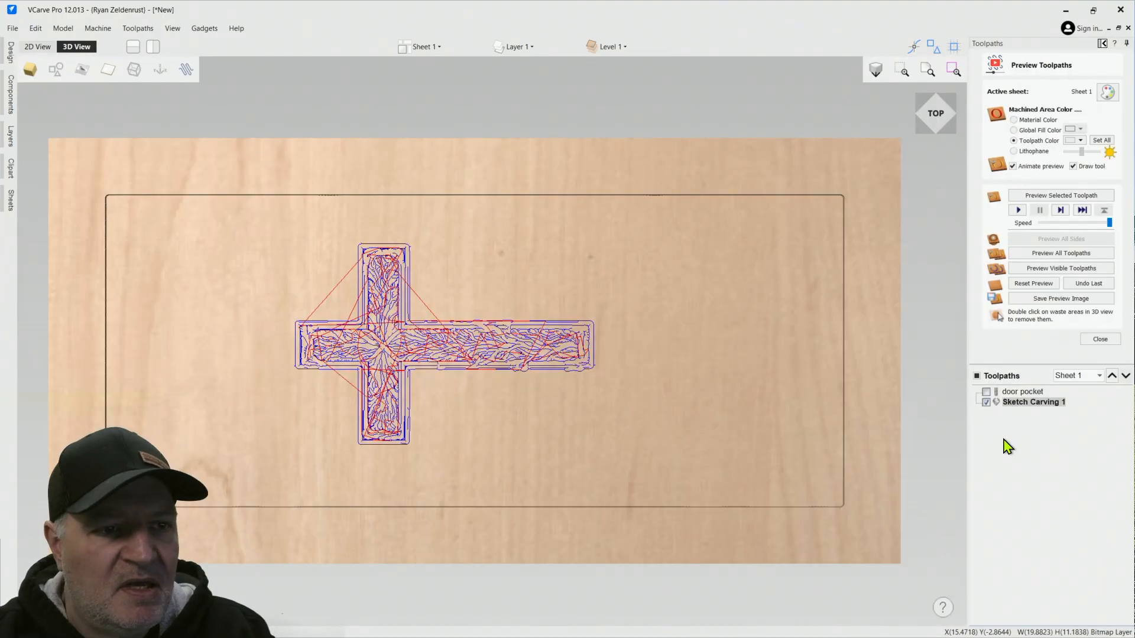
Reset the preview and simulate all toolpaths with the Sketch Carving 1 toolpath lines hidden.
{"action": "scroll", "coordinate": [380, 351], "scroll_direction": "up", "scroll_amount": 4}
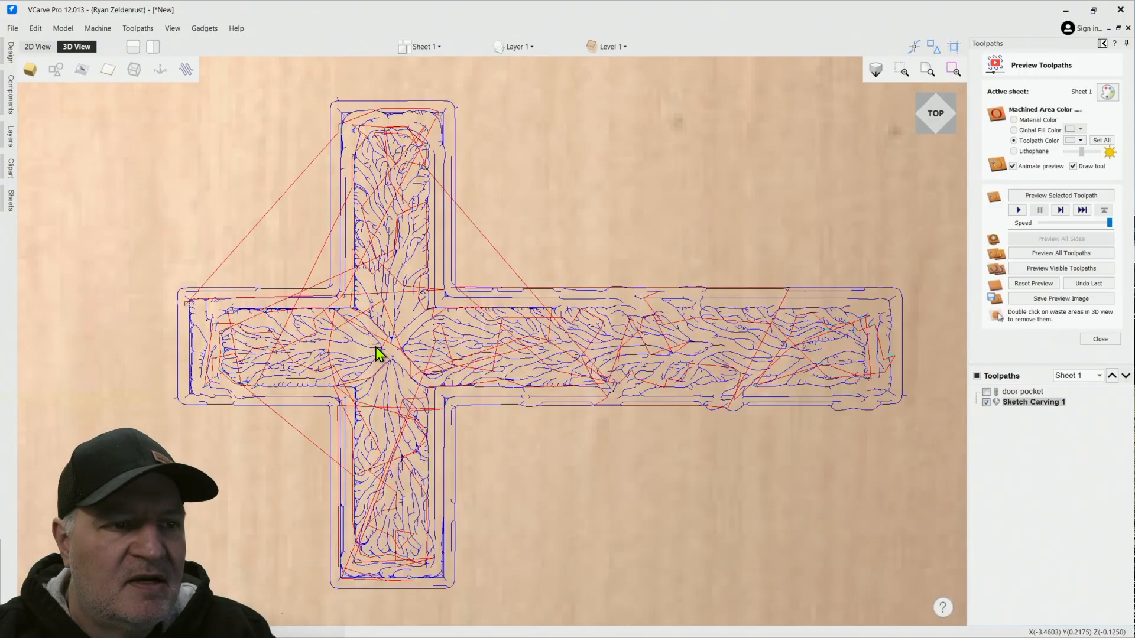
{"action": "scroll", "coordinate": [384, 353], "scroll_direction": "down", "scroll_amount": 4}
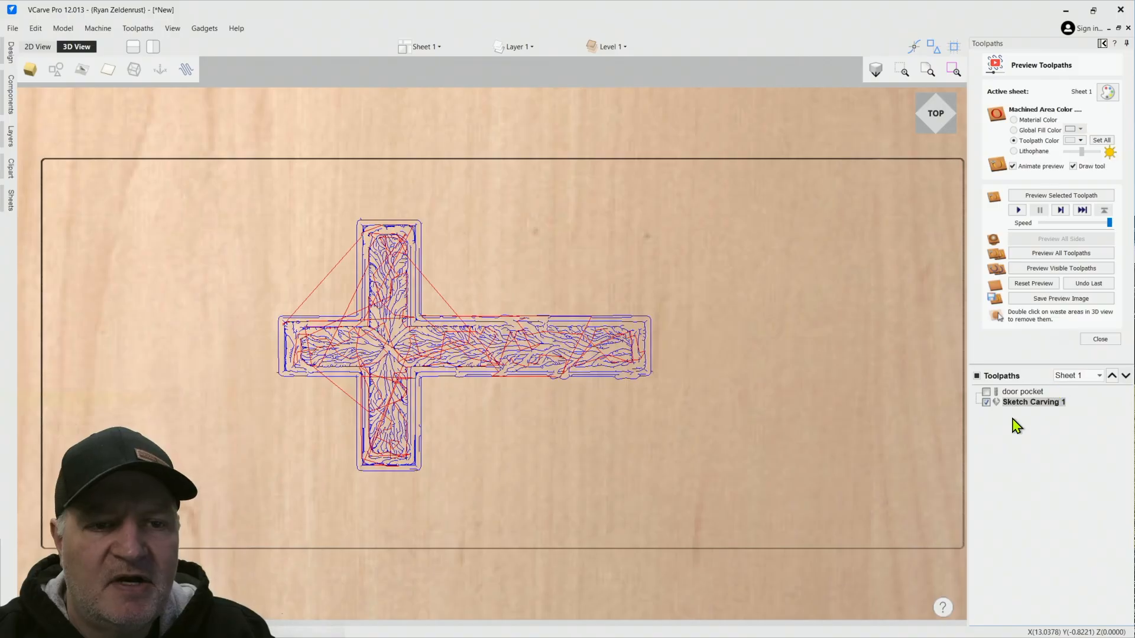
{"action": "left_click", "coordinate": [1046, 286]}
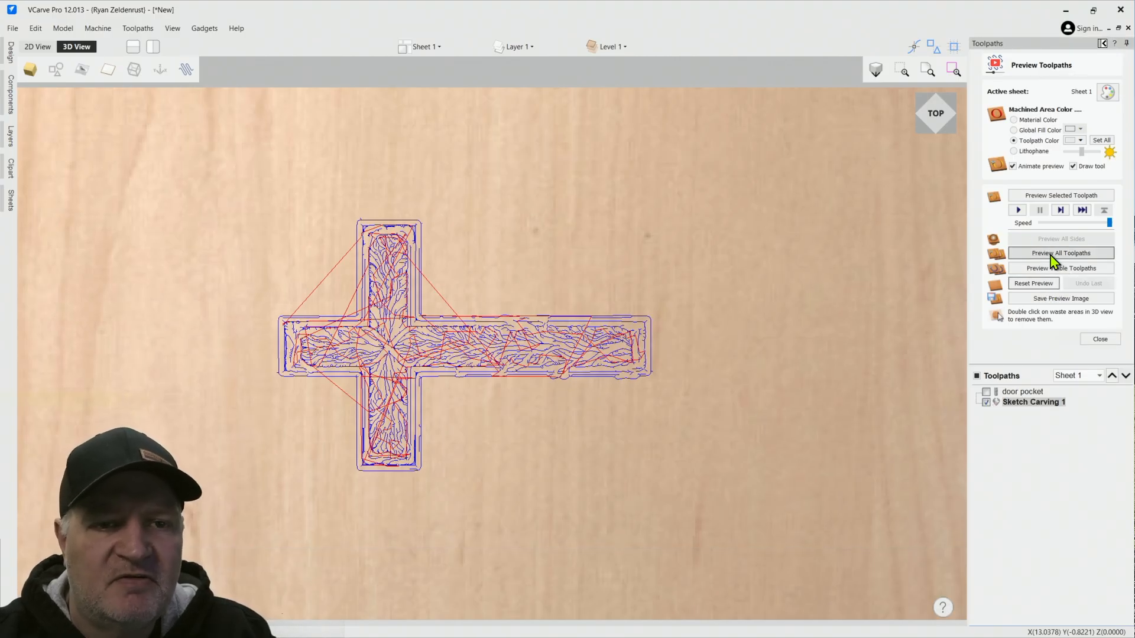
{"action": "left_click", "coordinate": [985, 402]}
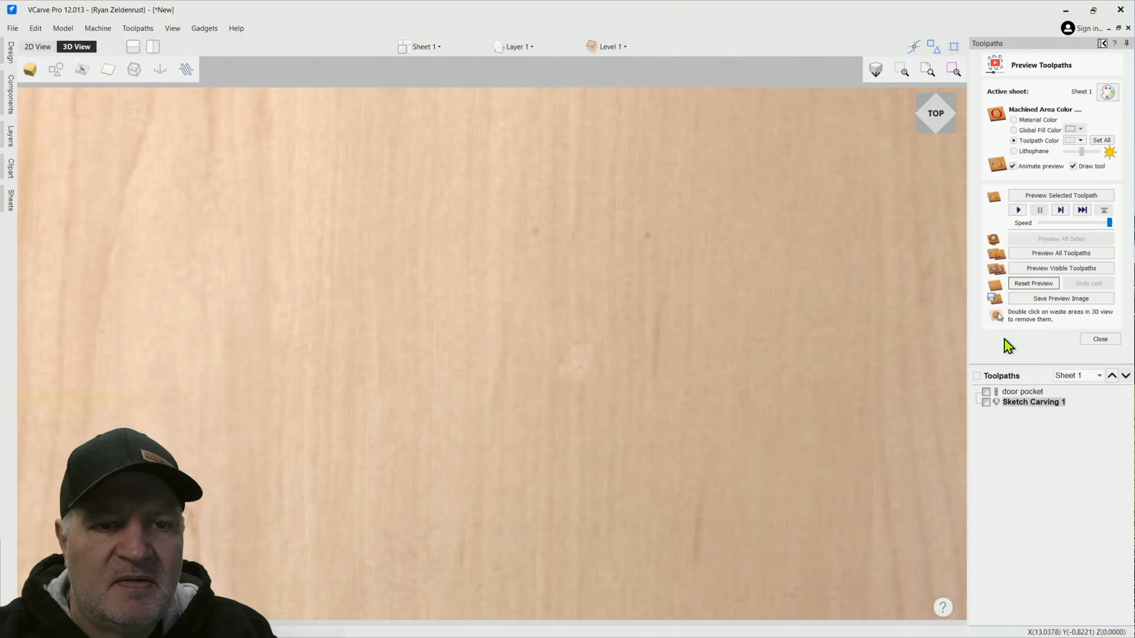
{"action": "left_click", "coordinate": [1040, 254]}
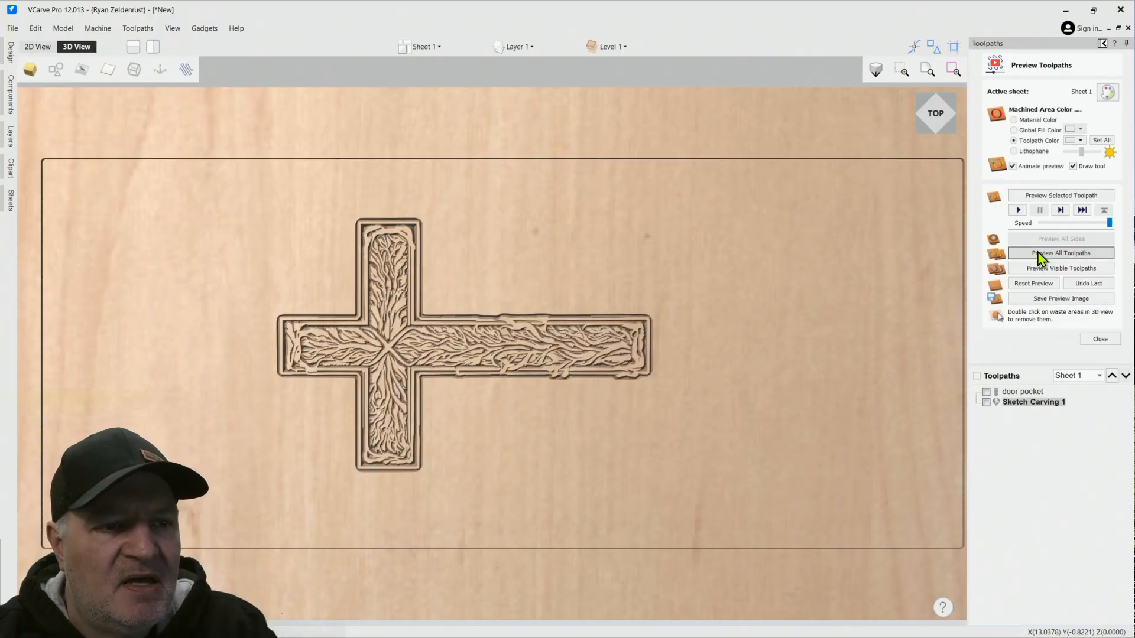
Set the preview's toolpath color for Sketch Carving 1 to red and inspect the carved cross in 3D.
{"action": "scroll", "coordinate": [392, 370], "scroll_direction": "up", "scroll_amount": 2}
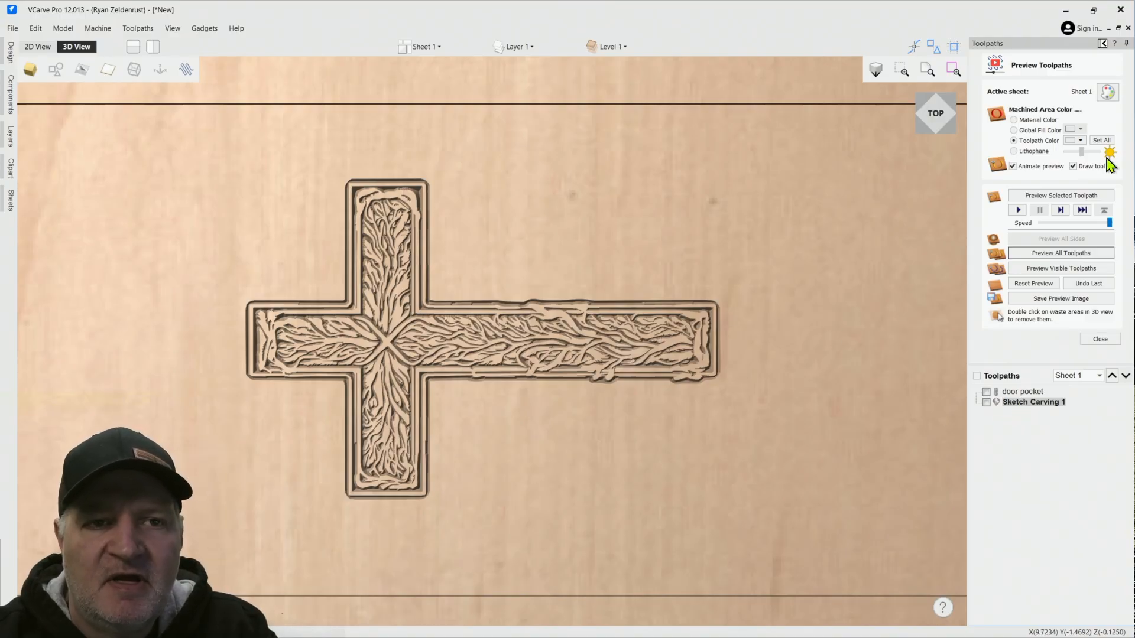
{"action": "mouse_move", "coordinate": [1024, 399]}
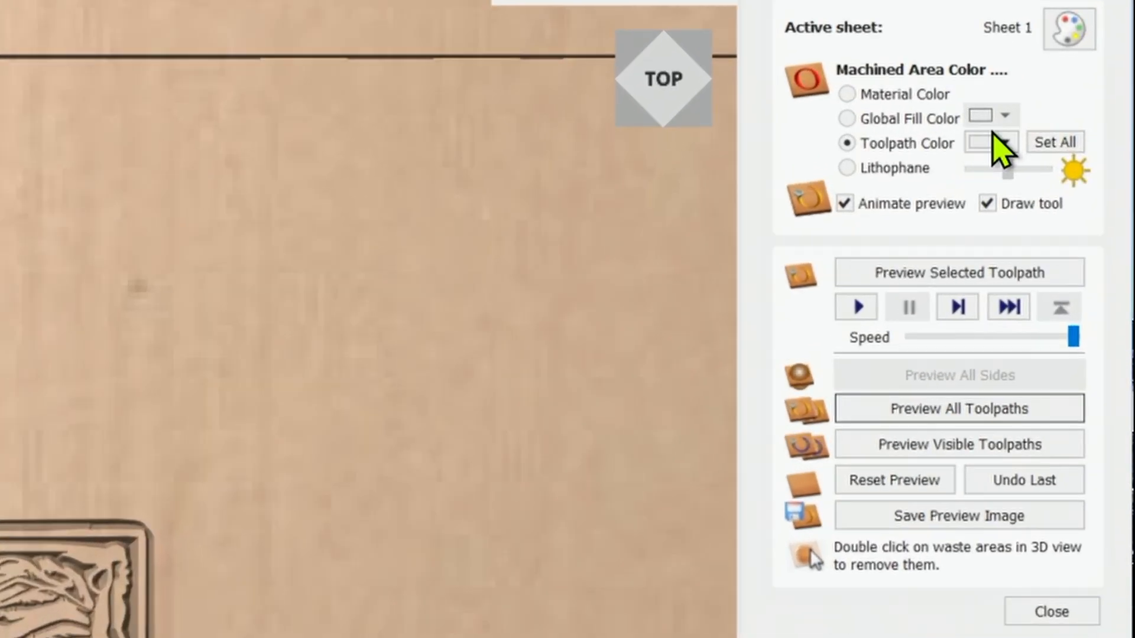
{"action": "left_click", "coordinate": [995, 141]}
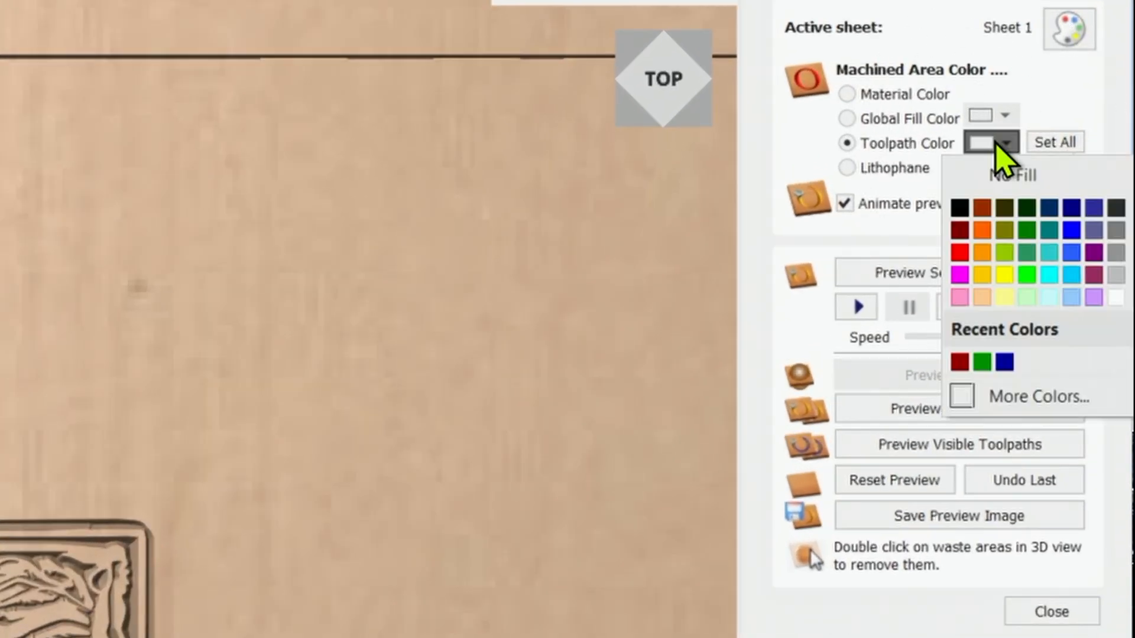
{"action": "left_click", "coordinate": [962, 253]}
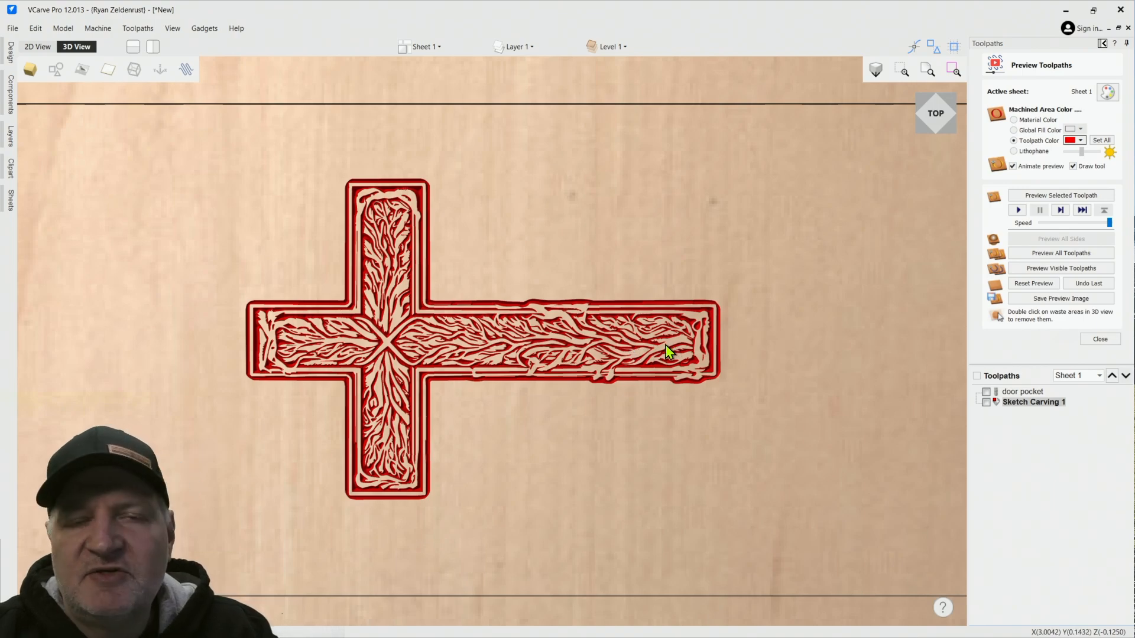
{"action": "scroll", "coordinate": [783, 432], "scroll_direction": "down", "scroll_amount": 3}
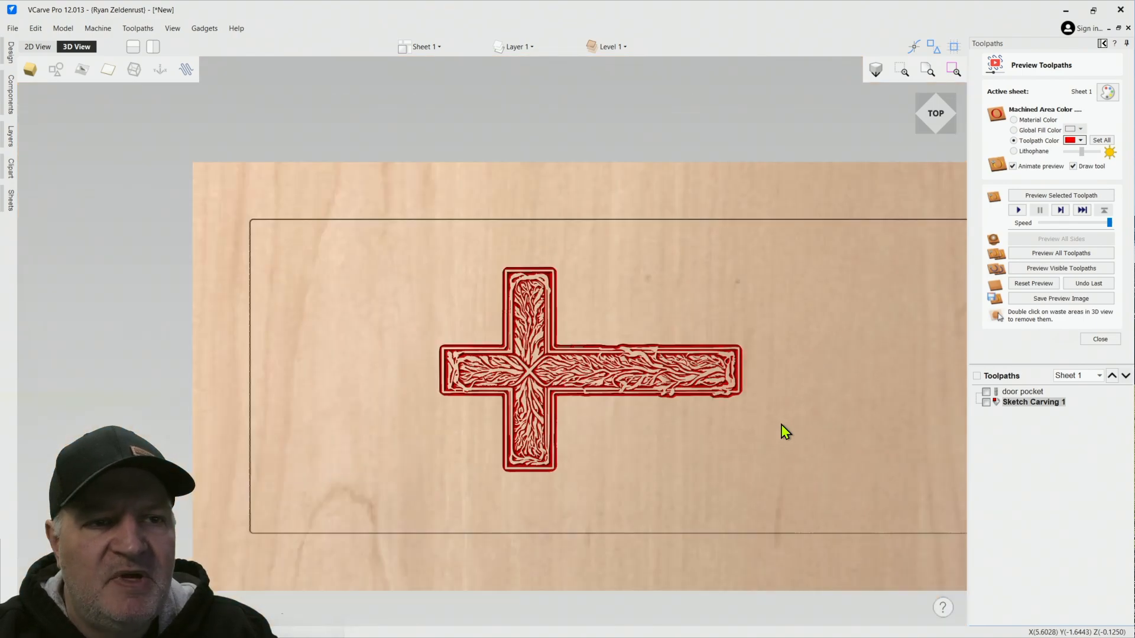
{"action": "mouse_move", "coordinate": [946, 127]}
{"action": "left_mouse_down"}
{"action": "mouse_move", "coordinate": [932, 97]}
{"action": "mouse_move", "coordinate": [940, 142]}
{"action": "mouse_move", "coordinate": [947, 122]}
{"action": "left_mouse_up"}
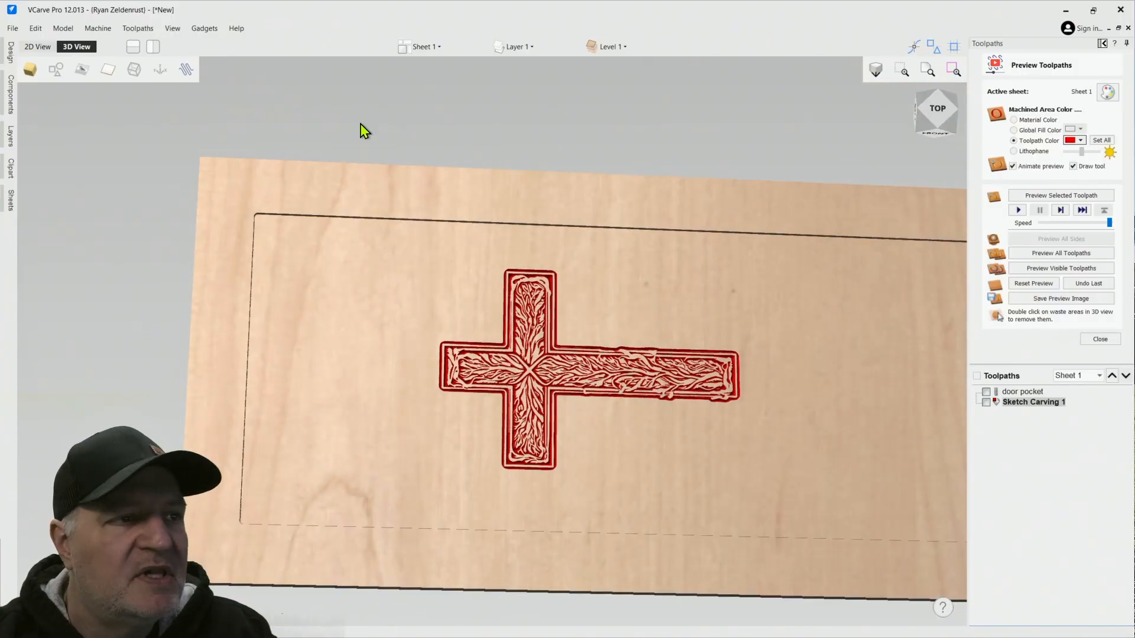
Close the toolpath preview and review the estimated machining times in the summary of all toolpaths.
{"action": "left_click", "coordinate": [1100, 339]}
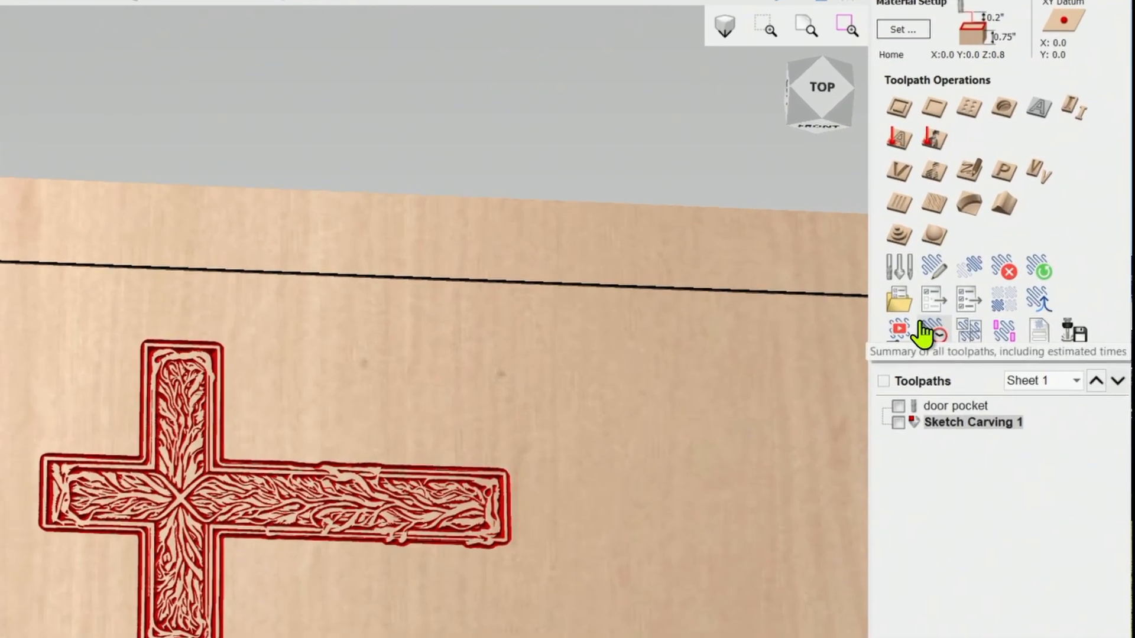
{"action": "left_click", "coordinate": [929, 337]}
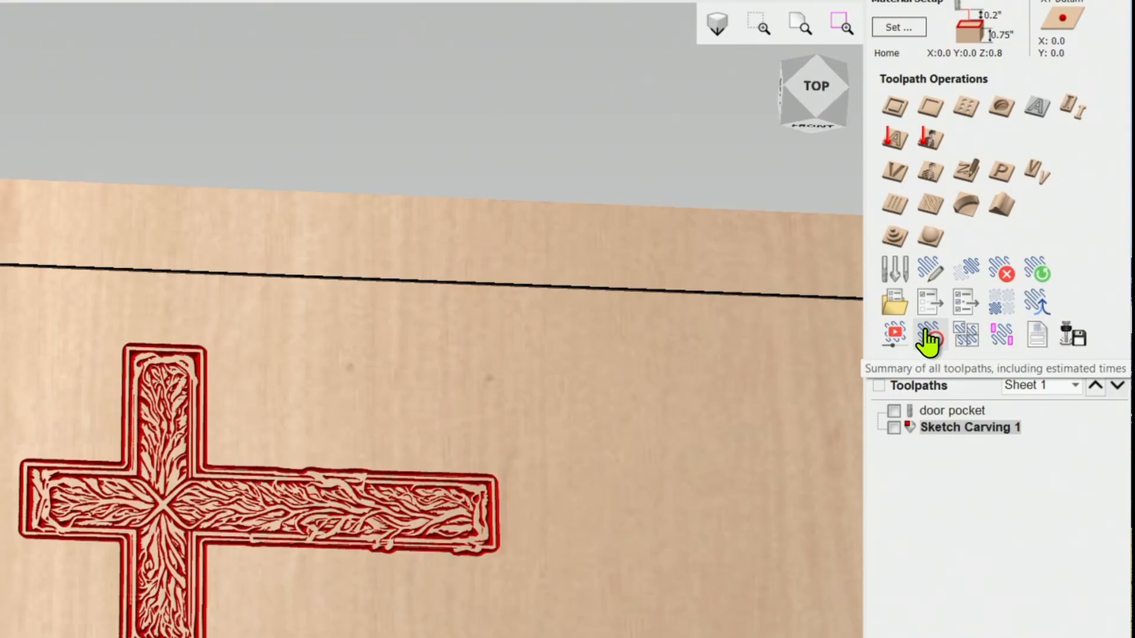
{"action": "left_click", "coordinate": [929, 341]}
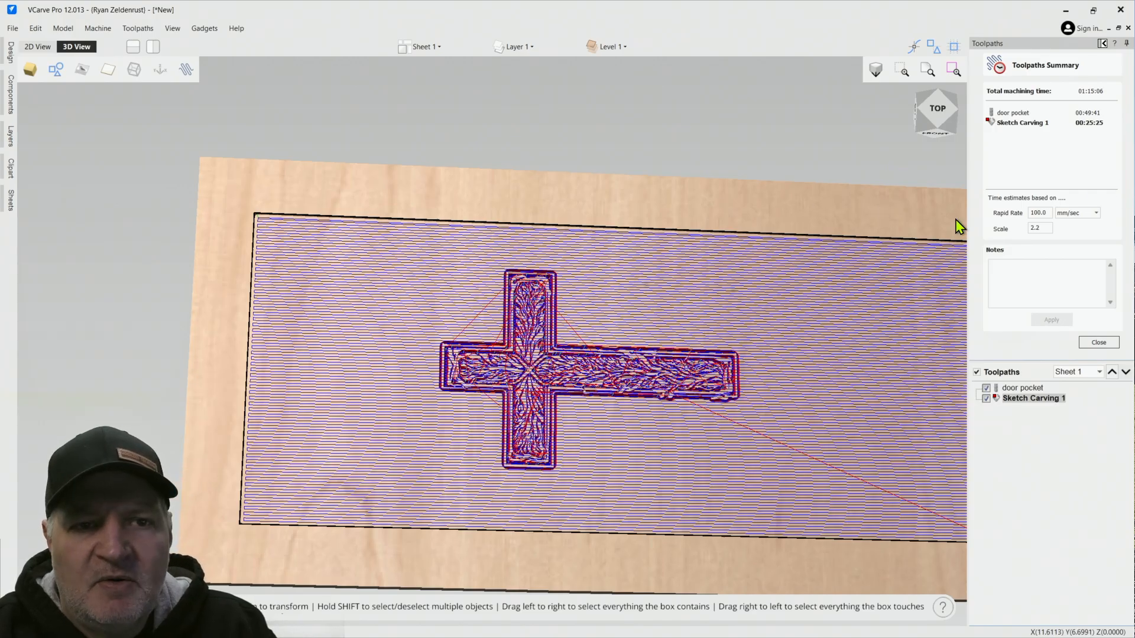
{"action": "left_click", "coordinate": [1108, 342]}
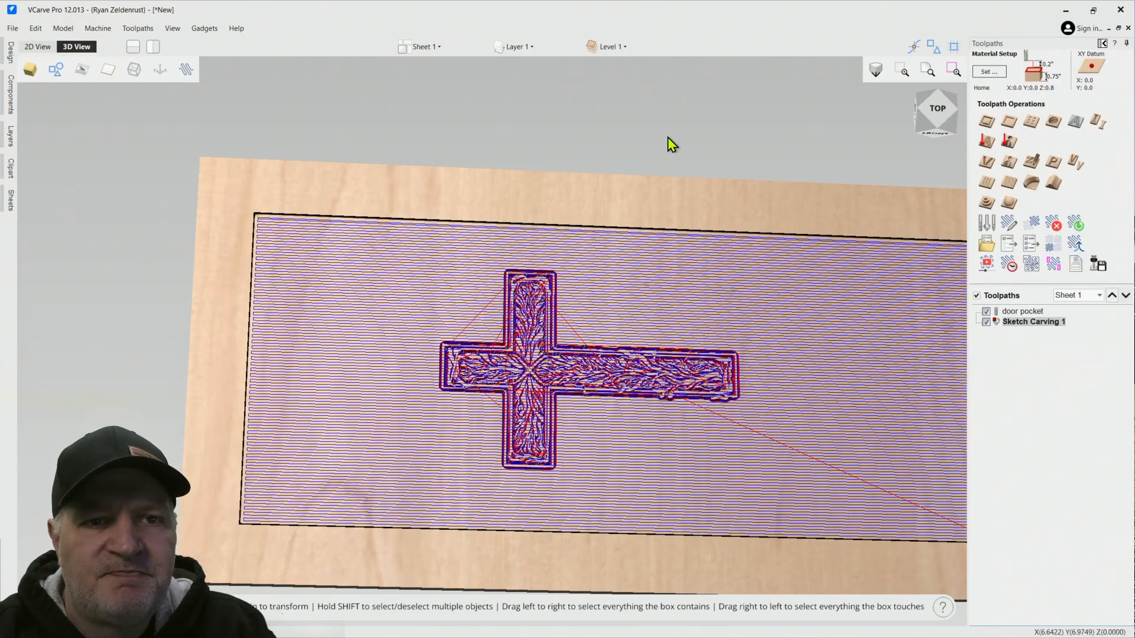
Move the material's XY datum from the center to the lower-left corner and recalculate all toolpaths.
{"action": "double_click", "coordinate": [940, 116]}
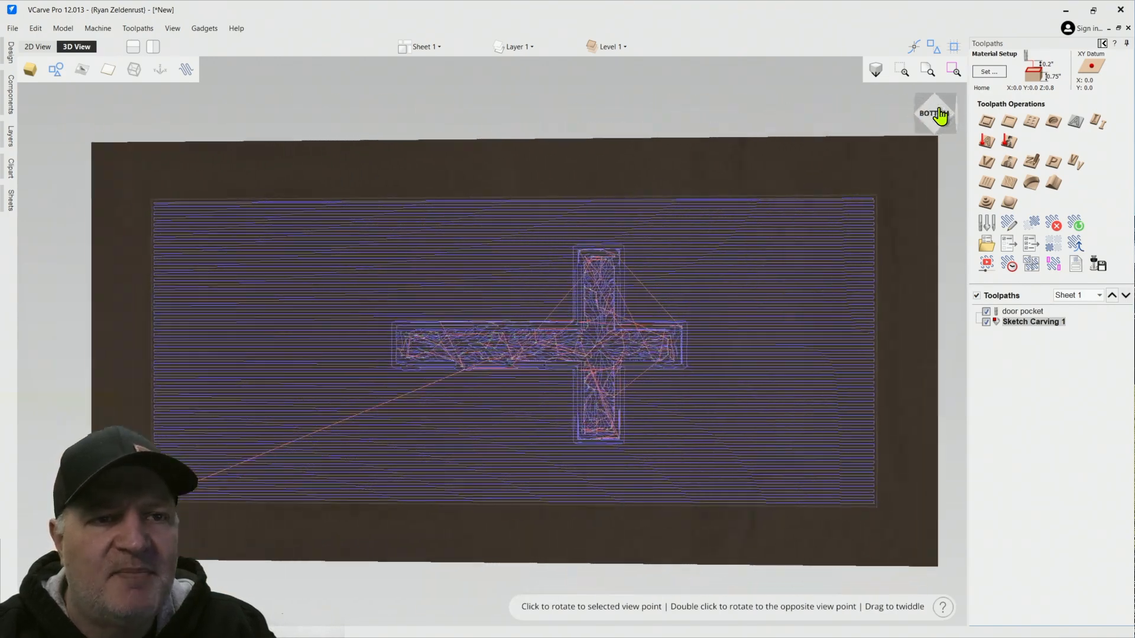
{"action": "double_click", "coordinate": [939, 116]}
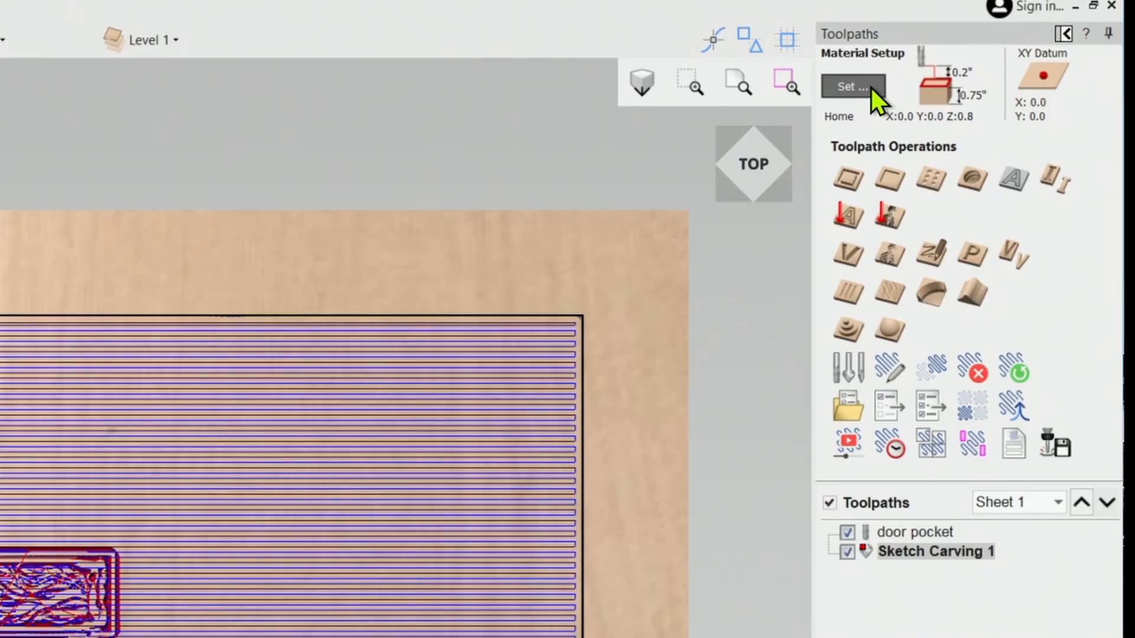
{"action": "left_click", "coordinate": [854, 87]}
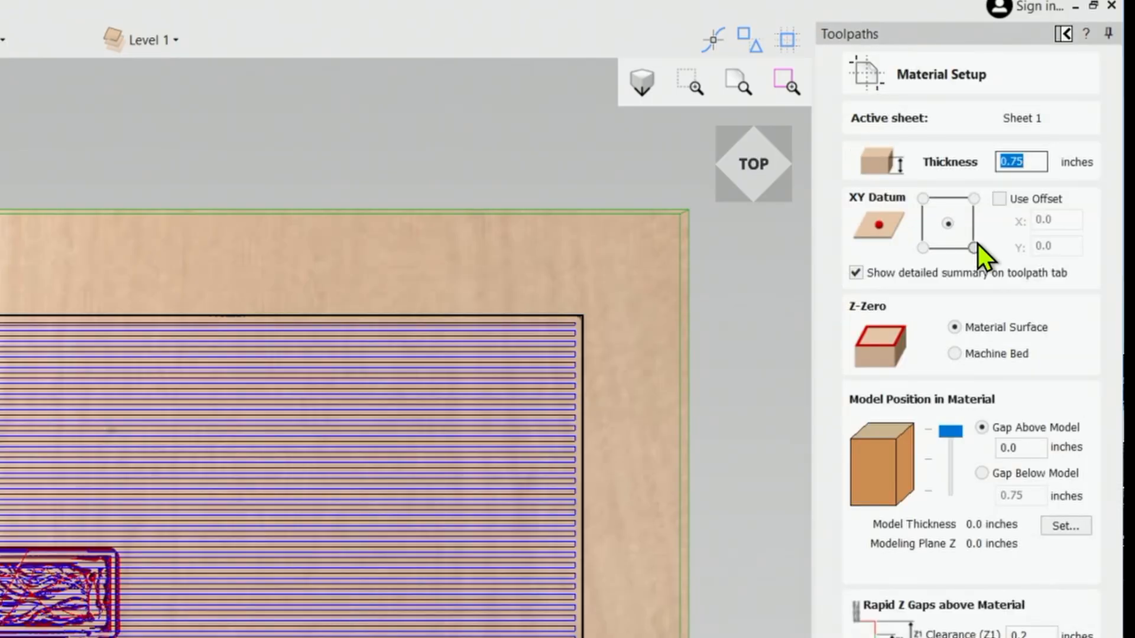
{"action": "left_click", "coordinate": [923, 250]}
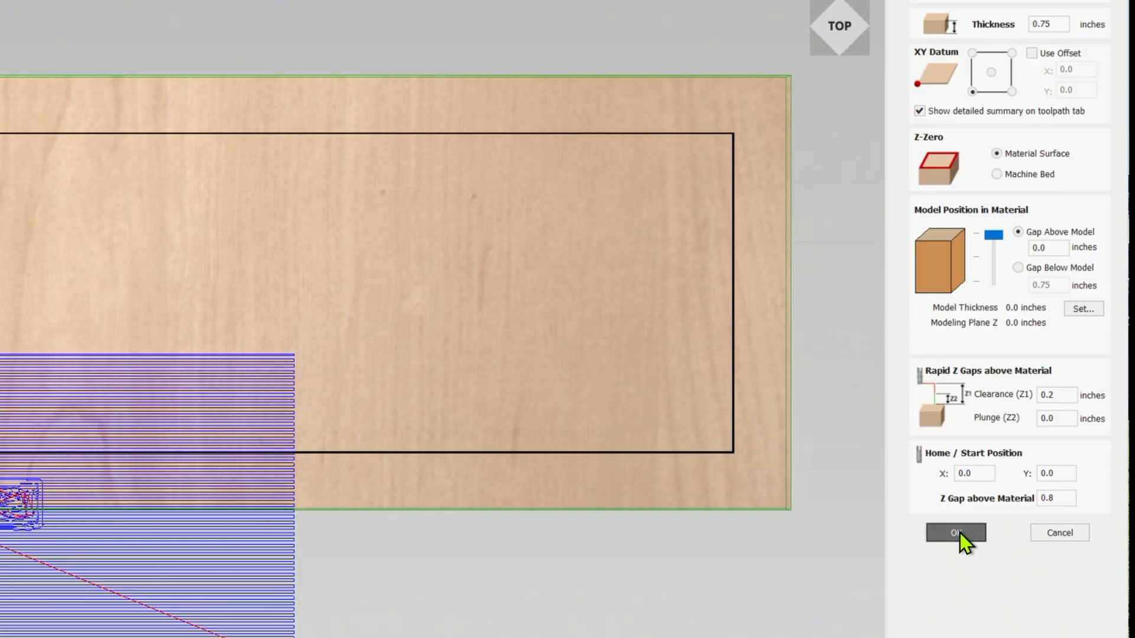
{"action": "left_click", "coordinate": [902, 596]}
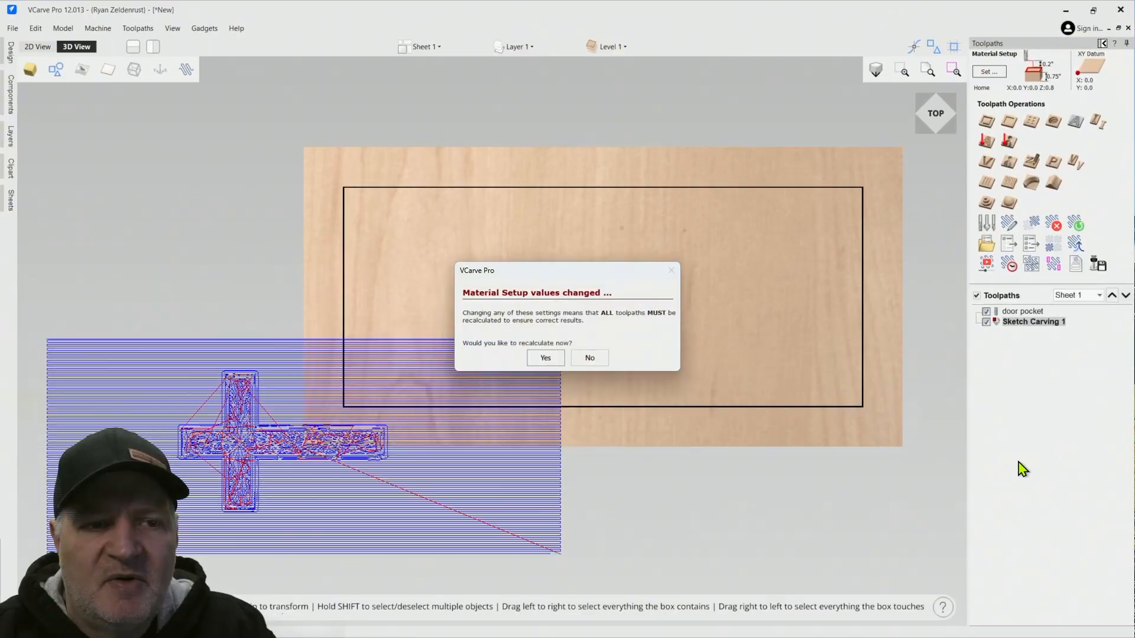
{"action": "left_click", "coordinate": [549, 364]}
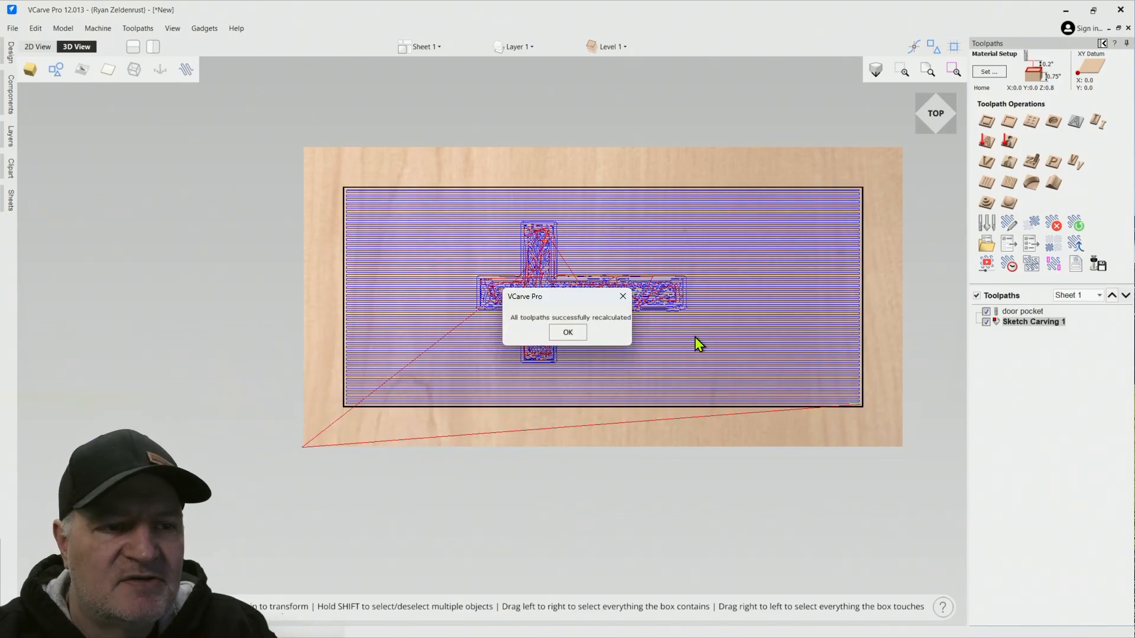
{"action": "left_click", "coordinate": [567, 332]}
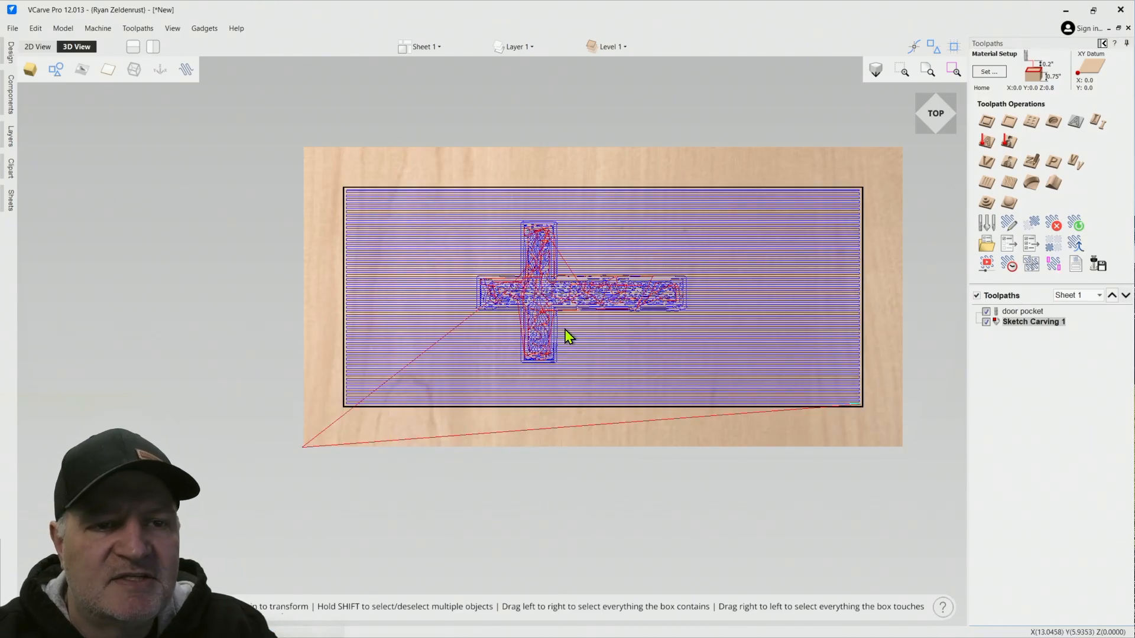
Make the door pocket and Sketch Carving 1 toolpaths both visible and open the settings for saving toolpaths.
{"action": "left_click", "coordinate": [976, 296]}
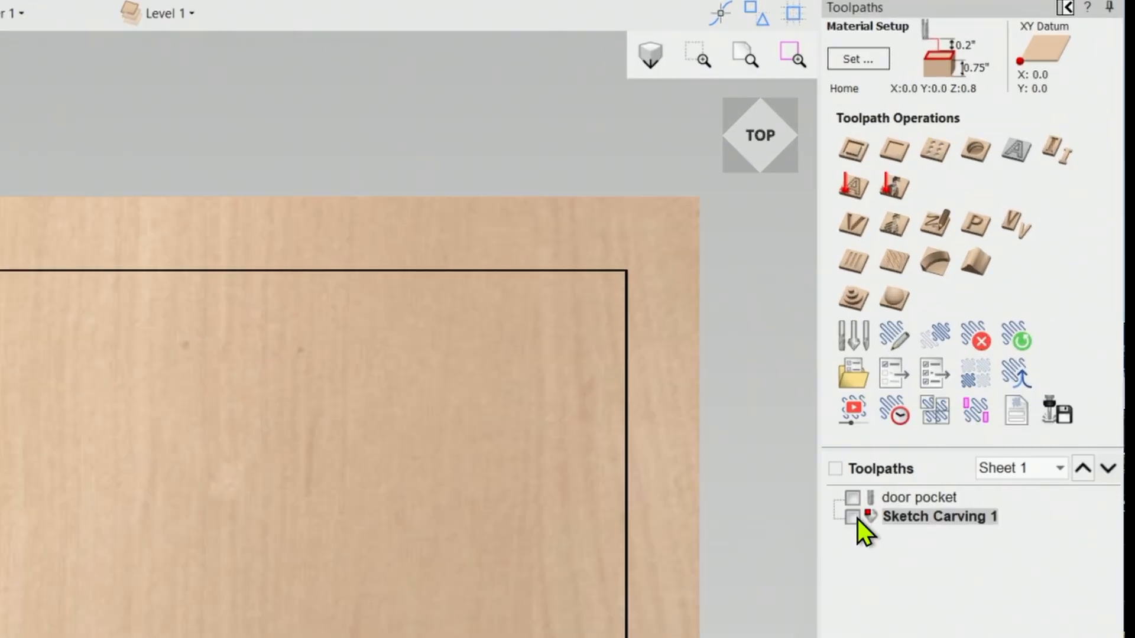
{"action": "left_click", "coordinate": [987, 322]}
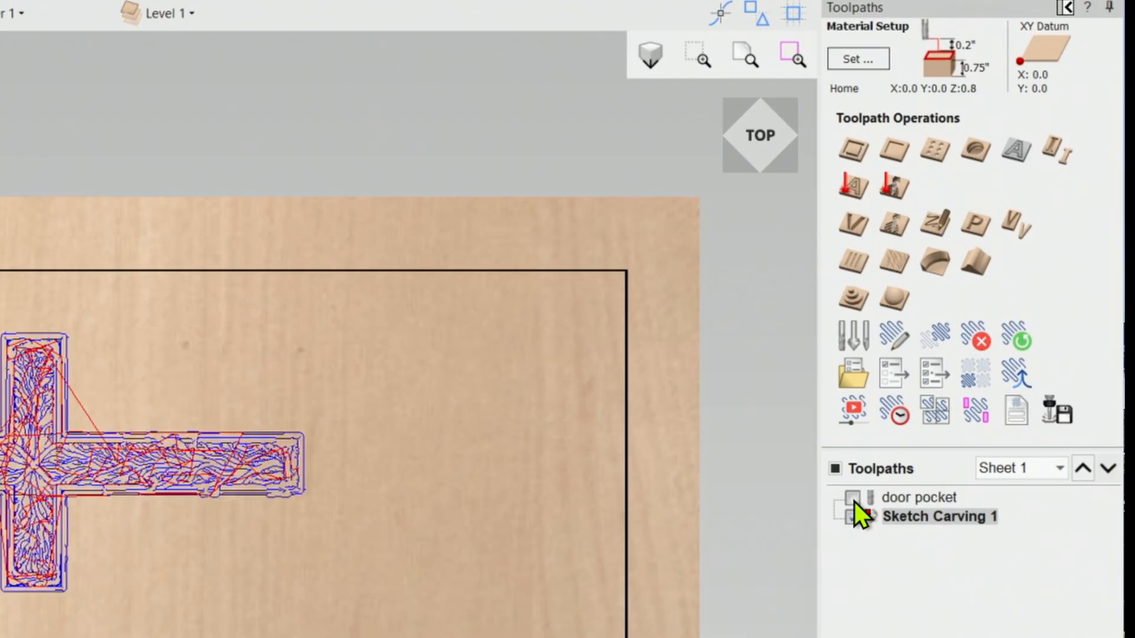
{"action": "left_click", "coordinate": [986, 312]}
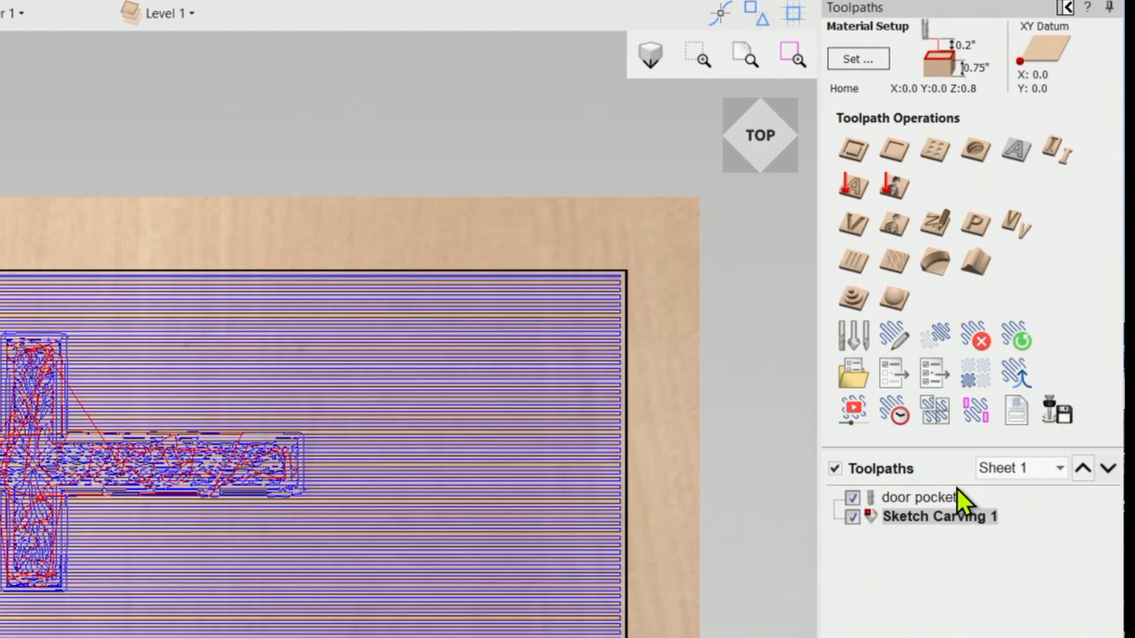
{"action": "left_click", "coordinate": [1061, 413]}
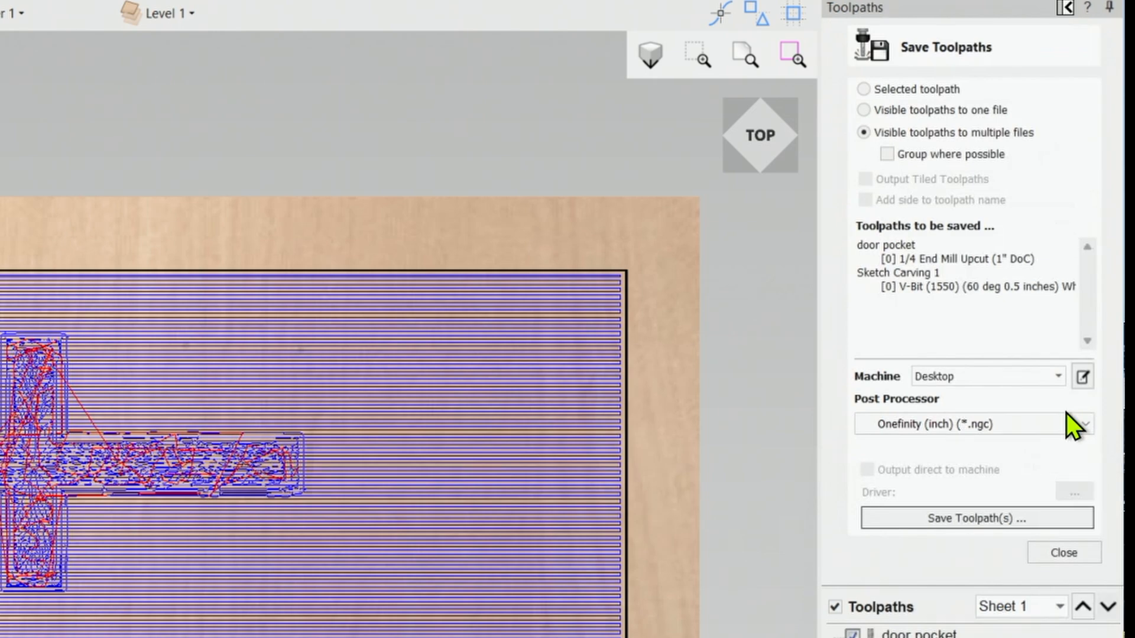